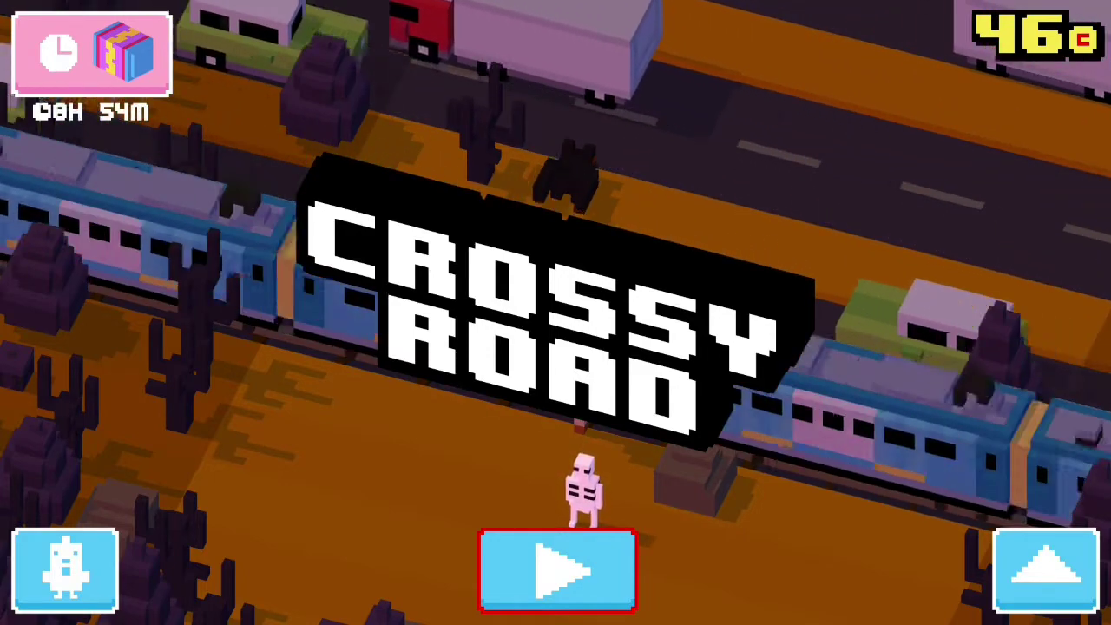
# Hop the skeleton forward through roads, rail tracks and river logs toward a score of 63.
pyautogui.press('Up')
pyautogui.press('Up')
pyautogui.press('Up')
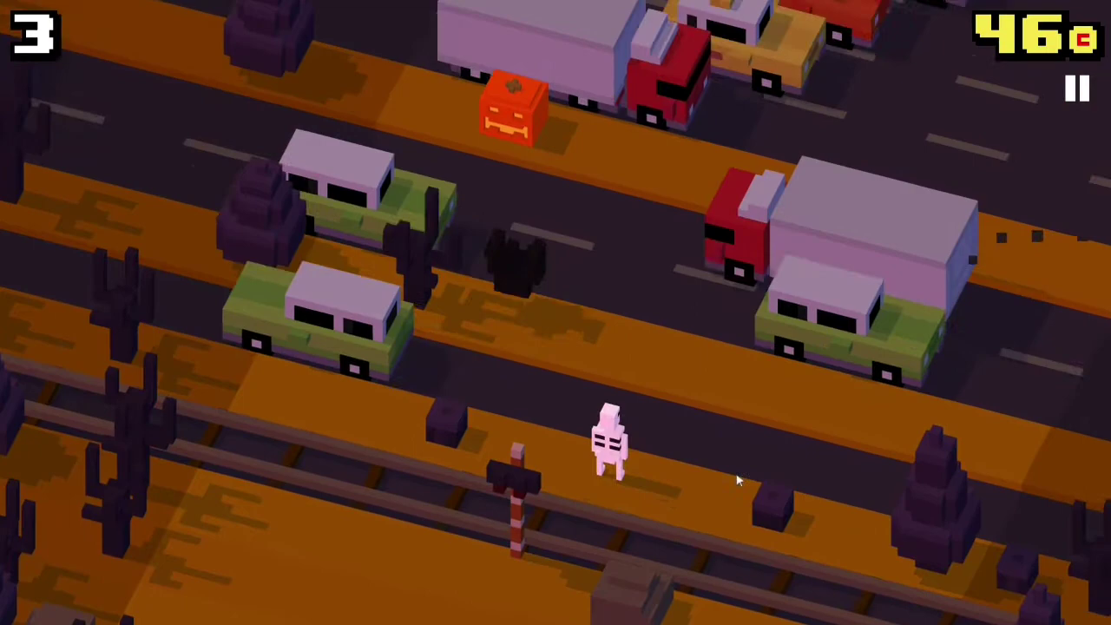
pyautogui.press('Up')
pyautogui.press('Up')
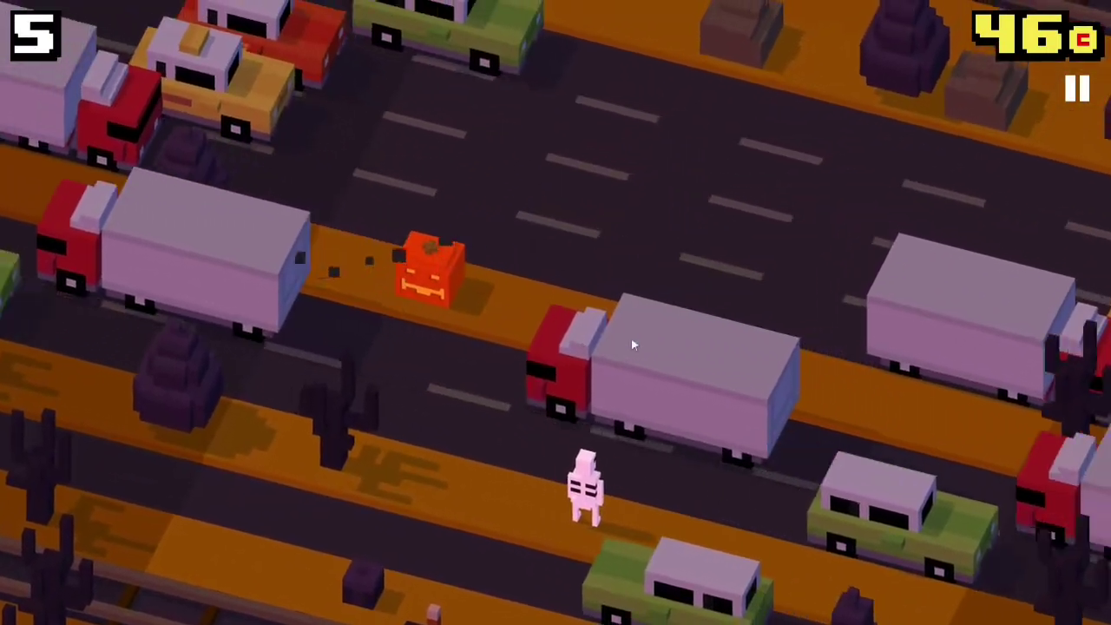
pyautogui.press('Up')
pyautogui.press('Up')
pyautogui.press('Up')
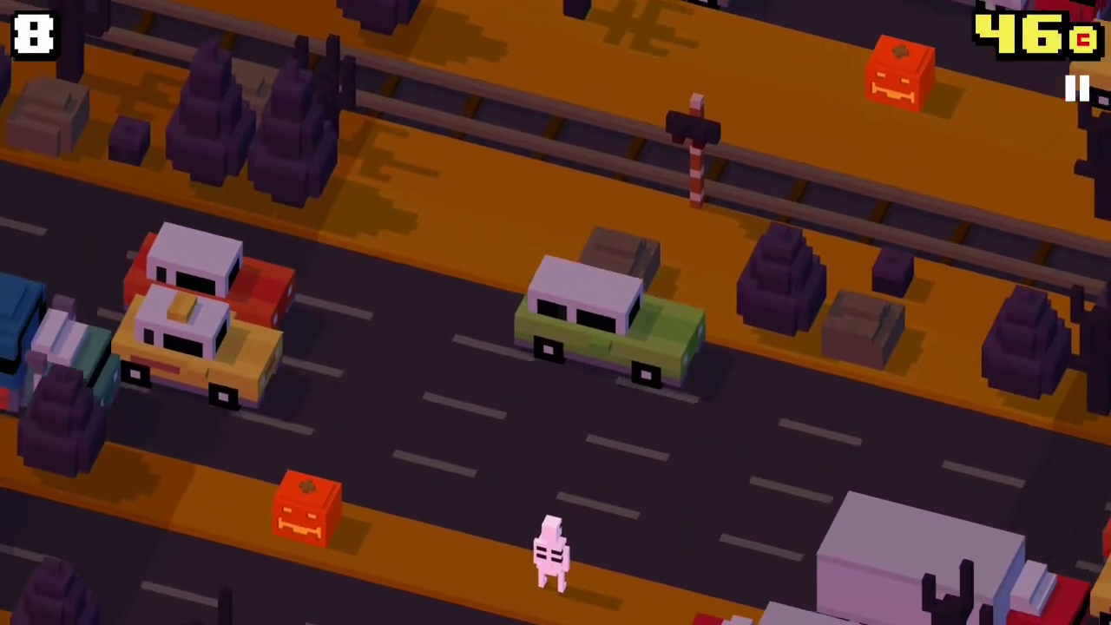
pyautogui.press('Up')
pyautogui.press('Up')
pyautogui.press('Up')
pyautogui.press('Up')
pyautogui.press('Up')
pyautogui.press('Up')
pyautogui.press('Up')
pyautogui.press('Up')
pyautogui.press('Up')
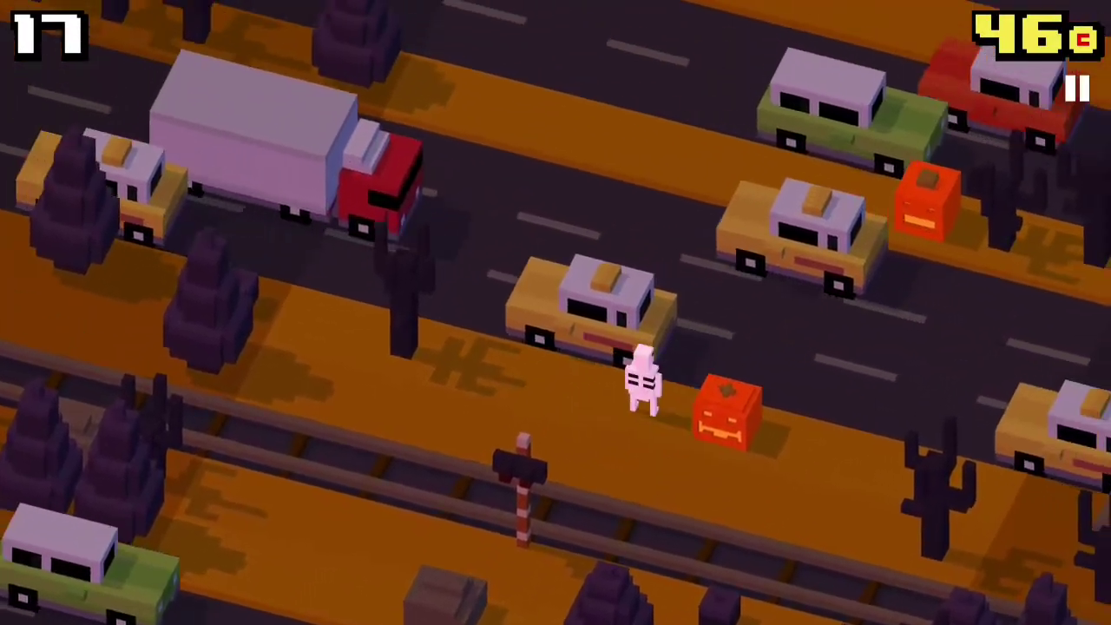
pyautogui.press('Up')
pyautogui.press('Up')
pyautogui.press('Up')
pyautogui.press('Up')
pyautogui.press('Up')
pyautogui.press('Up')
pyautogui.press('Up')
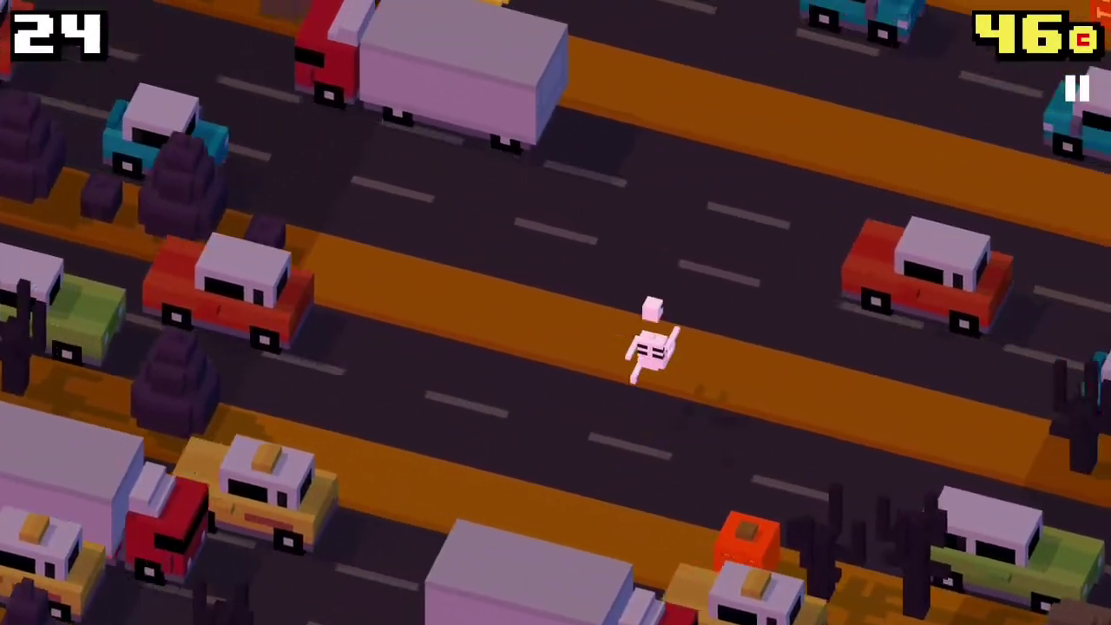
pyautogui.press('Up')
pyautogui.press('Up')
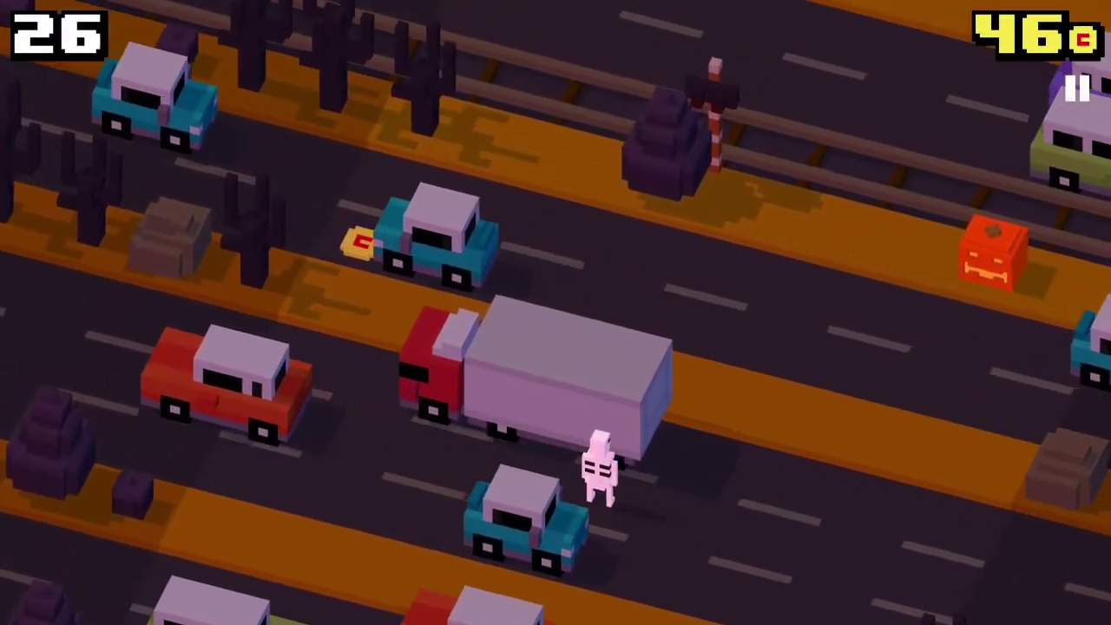
pyautogui.press('Up')
pyautogui.press('Up')
pyautogui.press('Up')
pyautogui.press('Up')
pyautogui.press('Up')
pyautogui.press('Up')
pyautogui.press('Up')
pyautogui.press('Up')
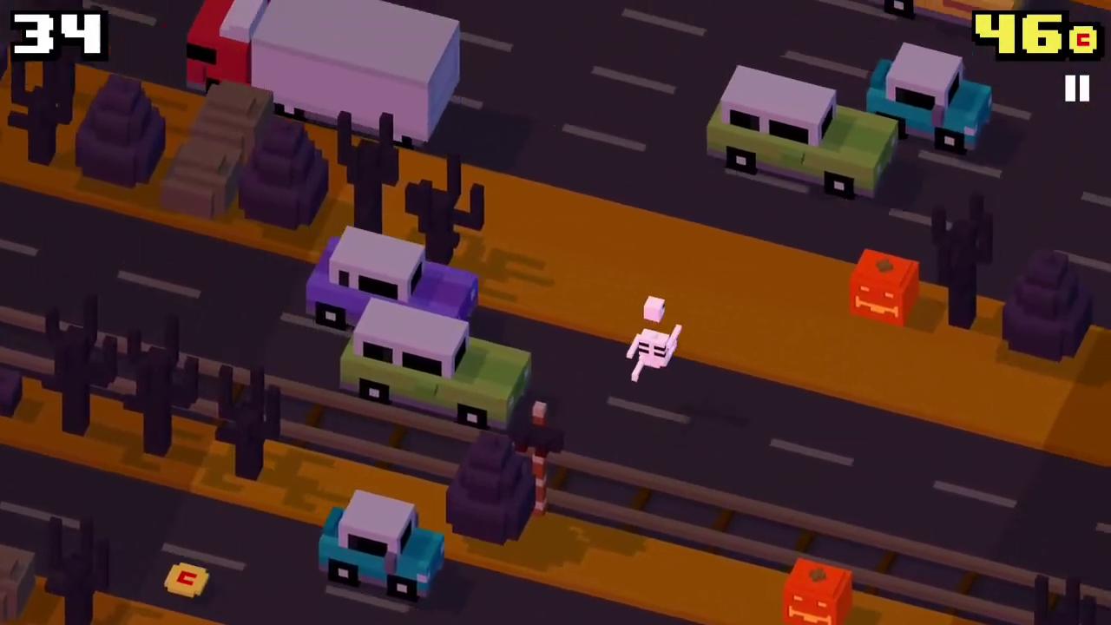
pyautogui.press('Up')
pyautogui.press('Up')
pyautogui.press('Up')
pyautogui.press('Up')
pyautogui.press('Up')
pyautogui.press('Up')
pyautogui.press('Up')
pyautogui.press('Up')
pyautogui.press('Up')
pyautogui.press('Up')
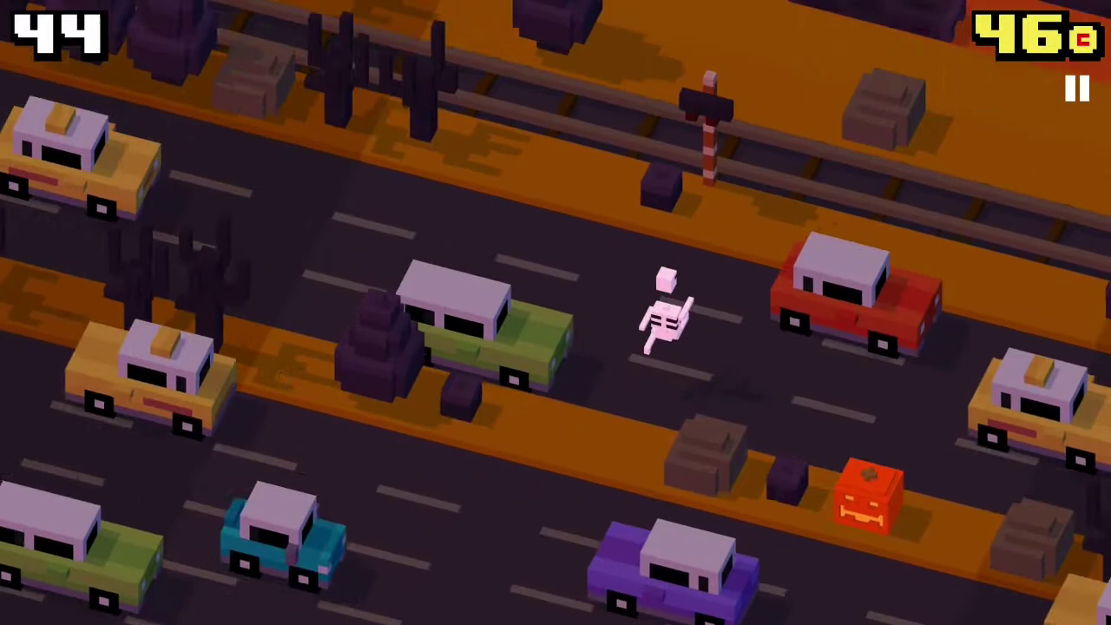
pyautogui.press('Up')
pyautogui.press('Up')
pyautogui.press('Up')
pyautogui.press('Up')
pyautogui.press('Up')
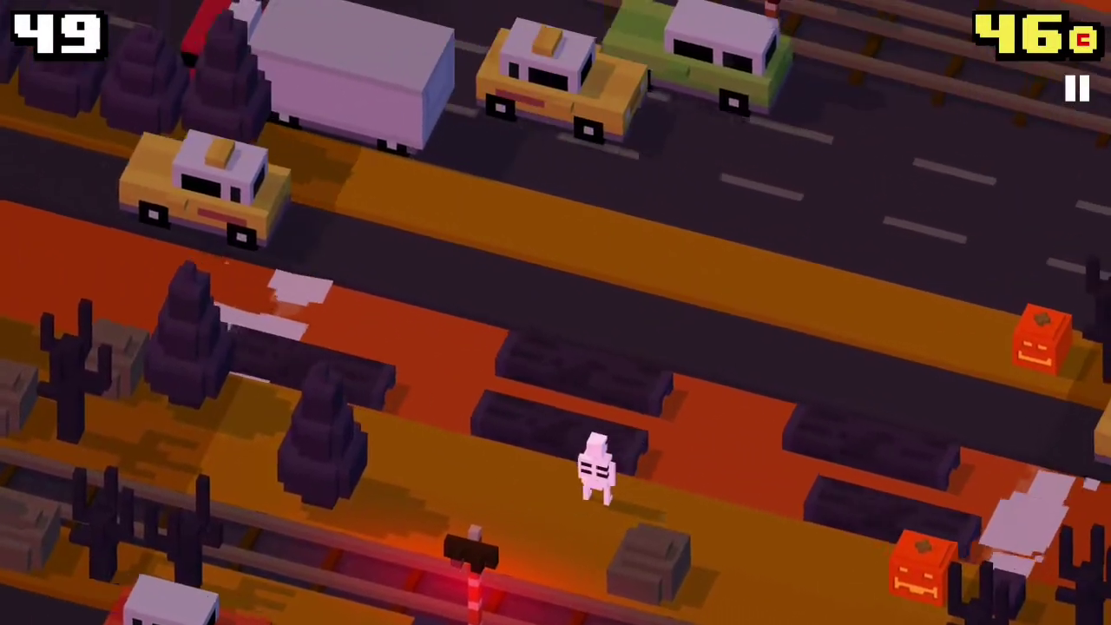
pyautogui.press('Up')
pyautogui.press('Up')
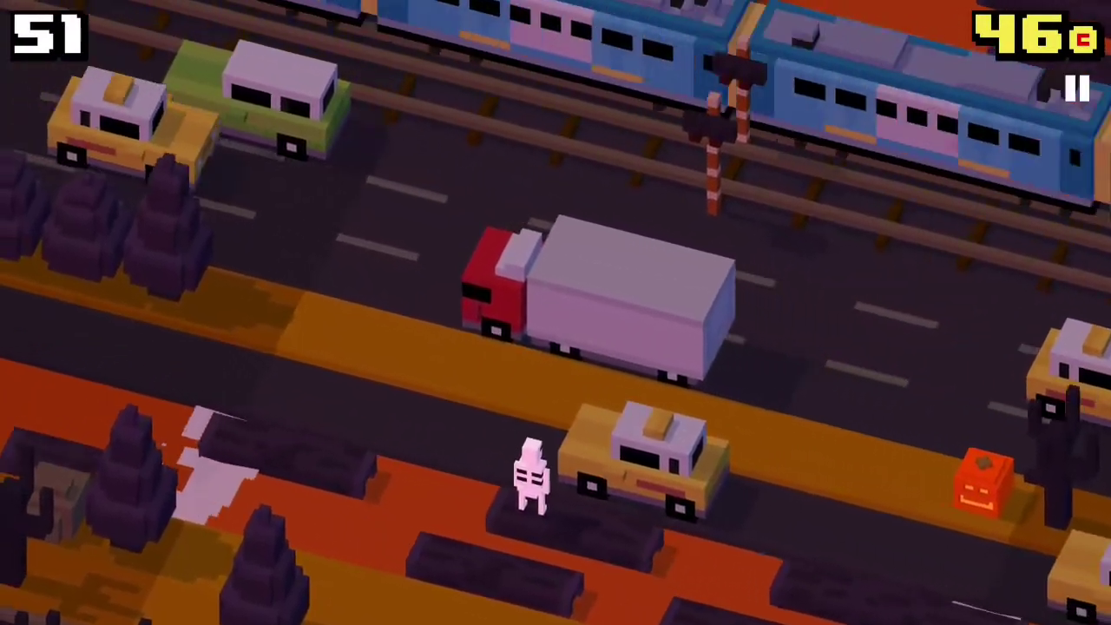
pyautogui.press('Up')
pyautogui.press('Up')
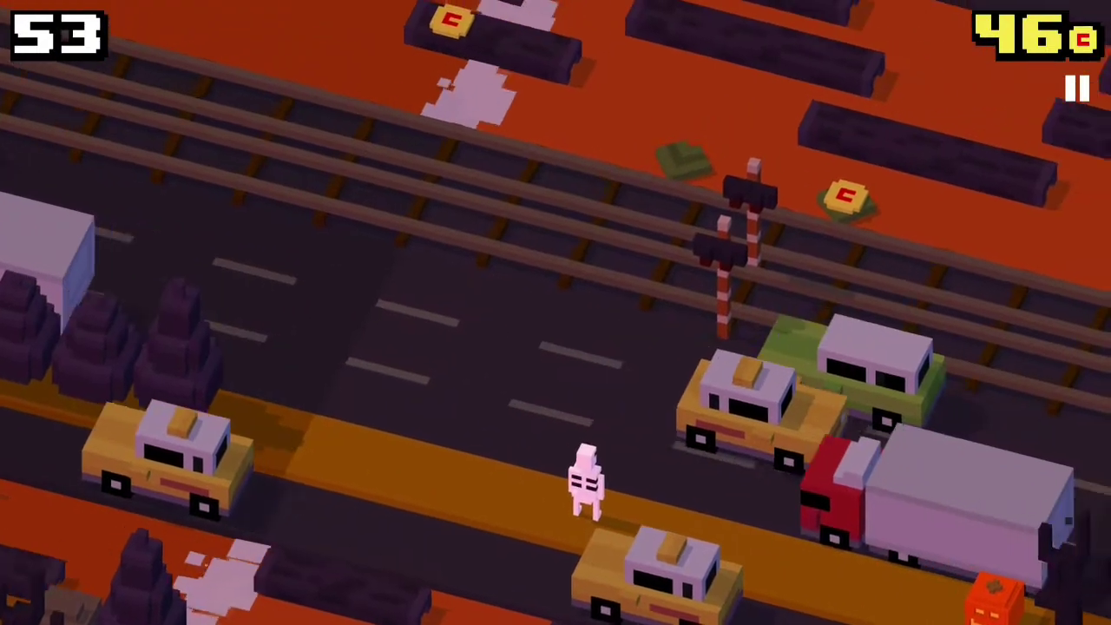
pyautogui.press('Up')
pyautogui.press('Up')
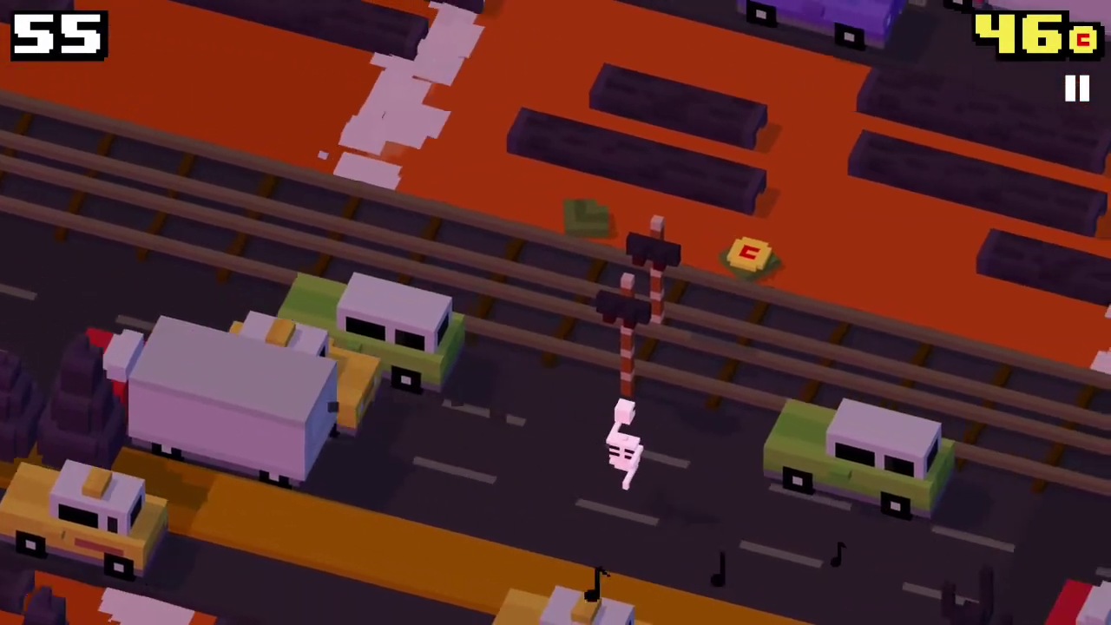
pyautogui.press('Up')
pyautogui.press('Up')
pyautogui.press('Up')
pyautogui.press('Up')
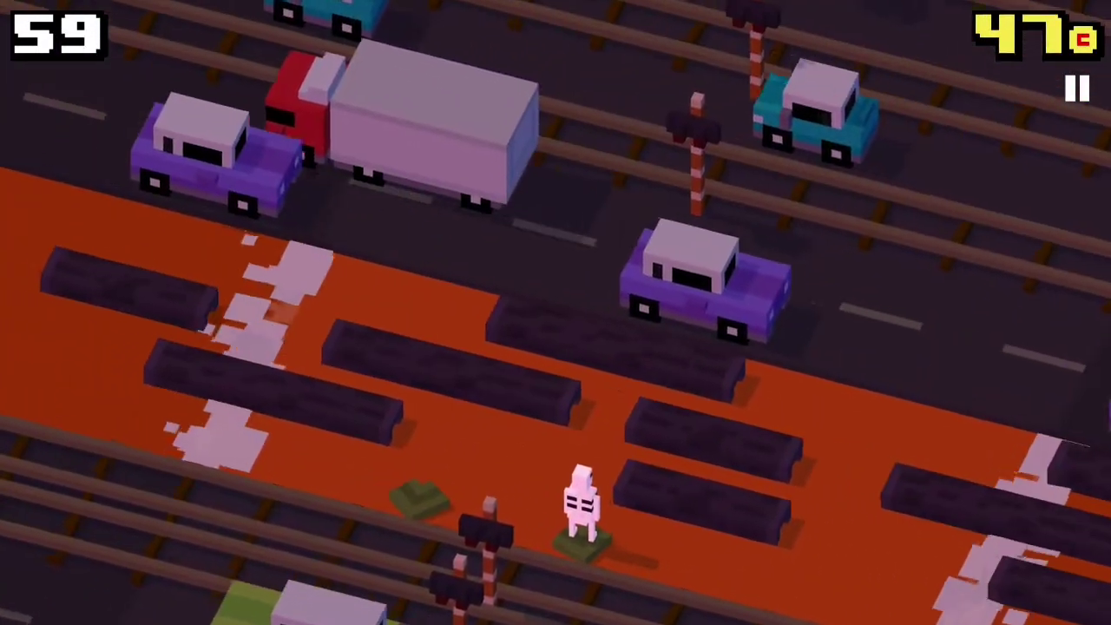
pyautogui.press('Up')
pyautogui.press('Up')
pyautogui.press('Up')
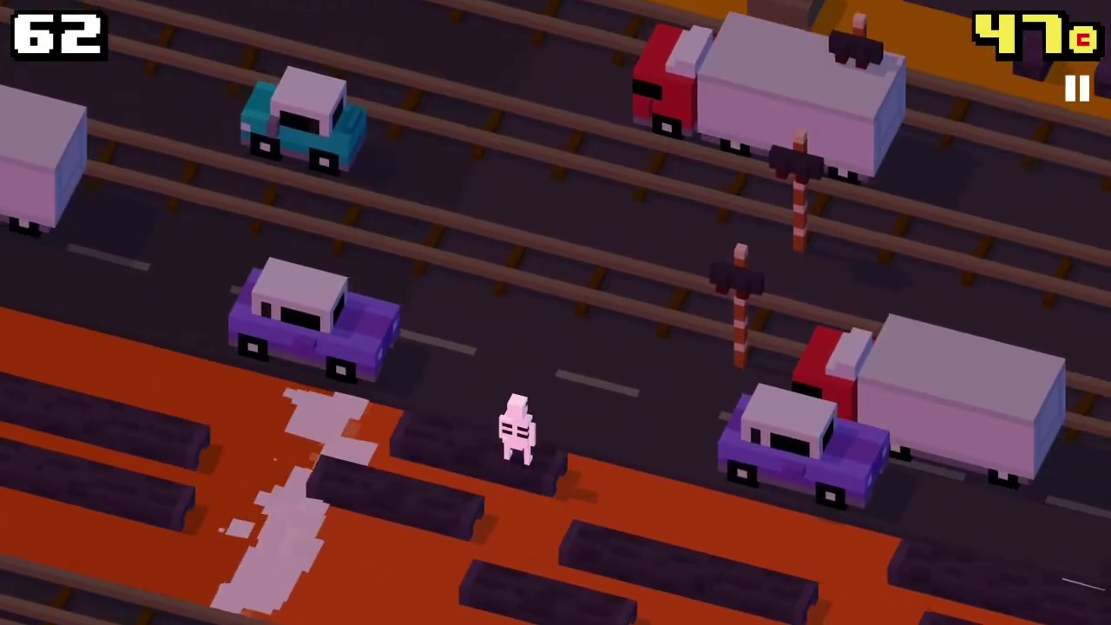
pyautogui.press('Up')
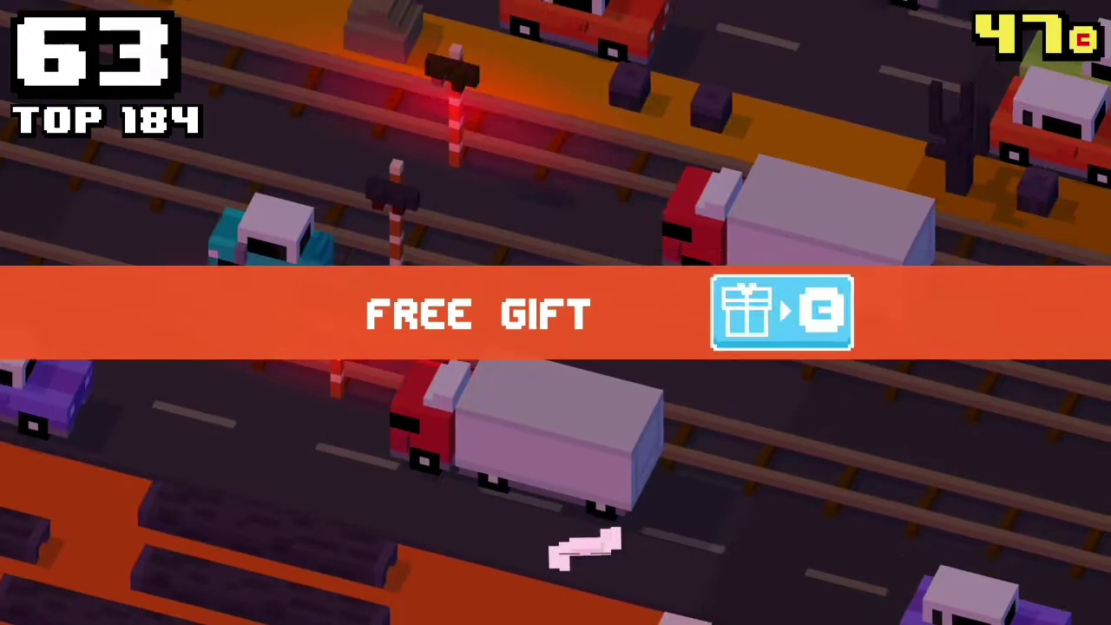
# Claim the free gift box for 50 coins and answer the gift reminder prompt.
pyautogui.click(819, 313)
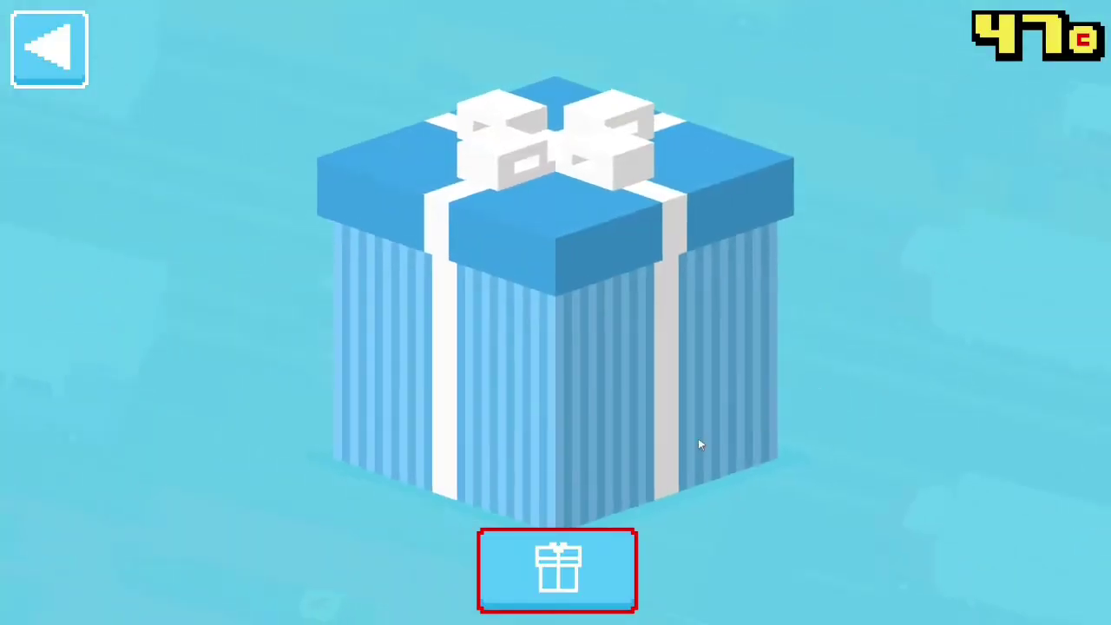
pyautogui.click(598, 554)
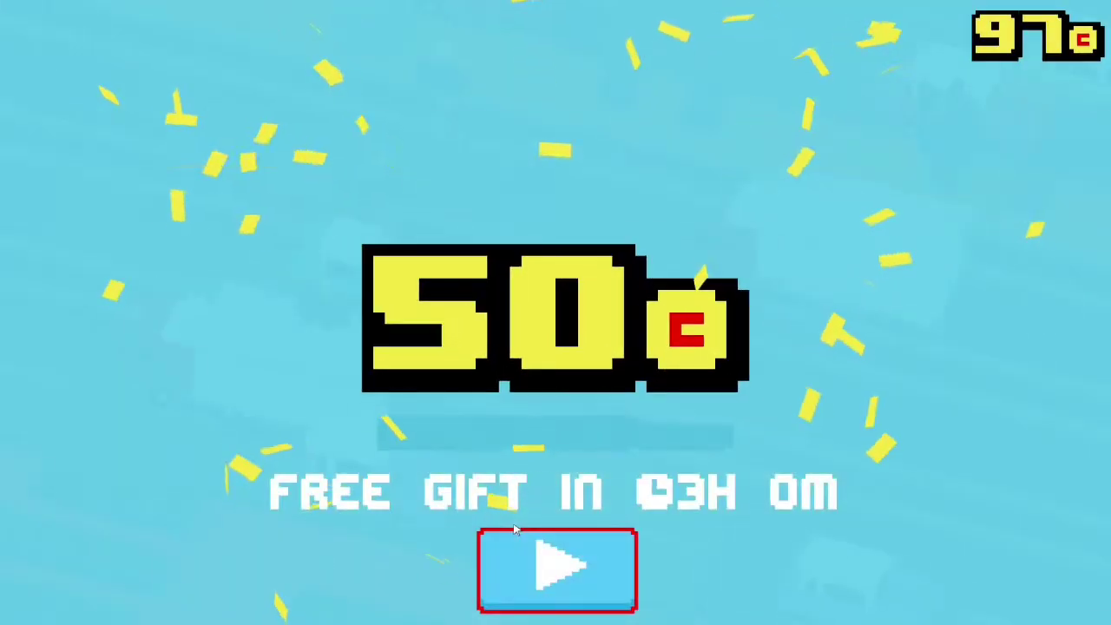
pyautogui.click(526, 563)
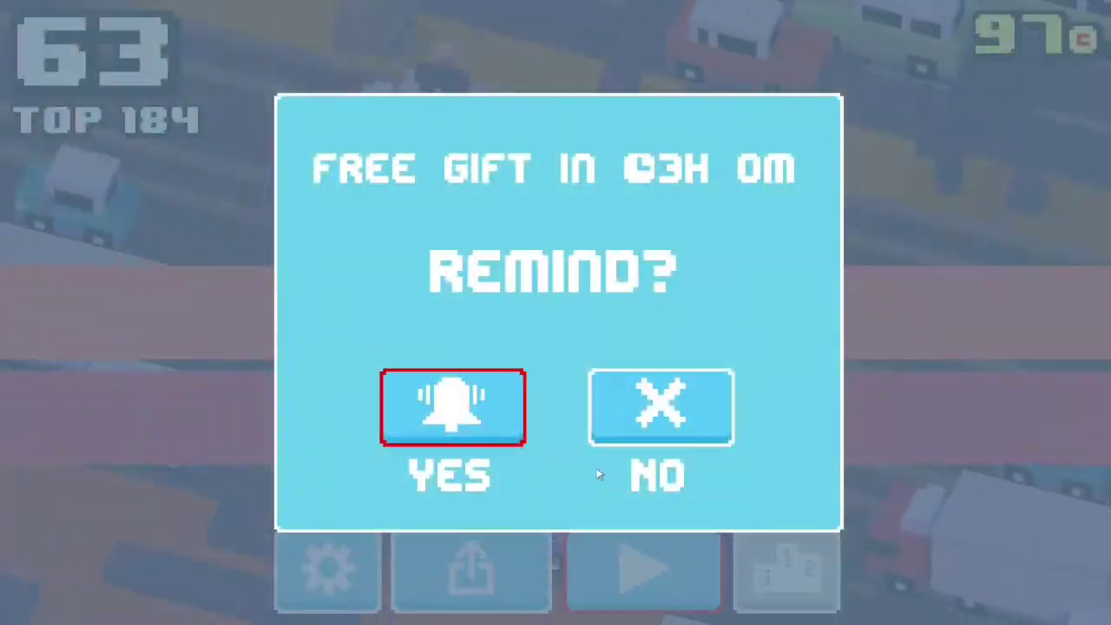
pyautogui.click(663, 392)
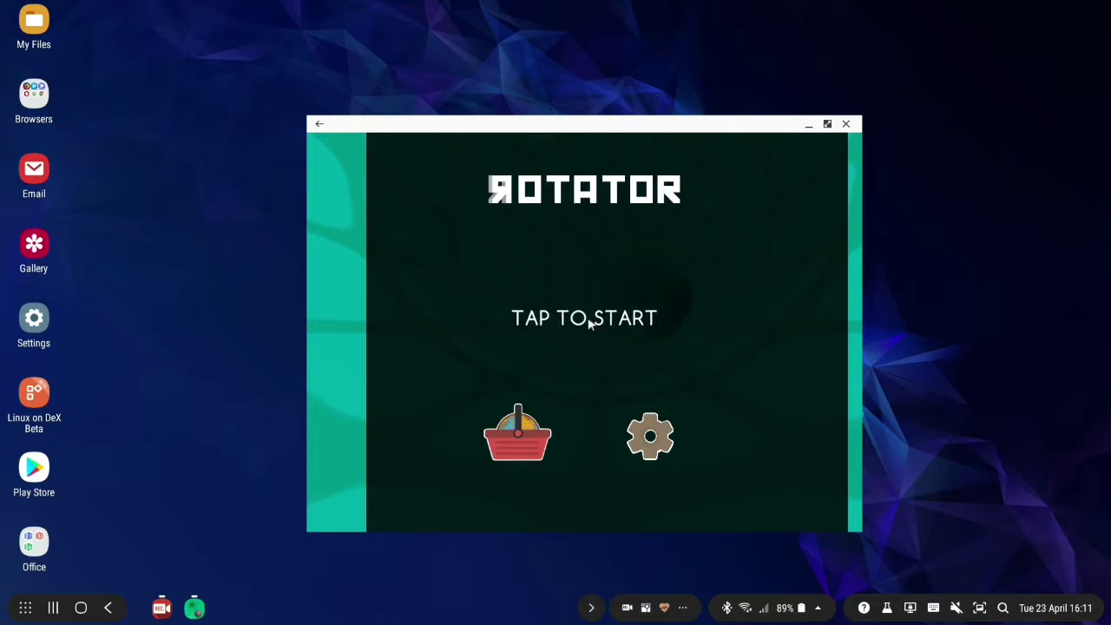
# Start a Rotator game and play a round that ends with a score of 14.
pyautogui.click(589, 321)
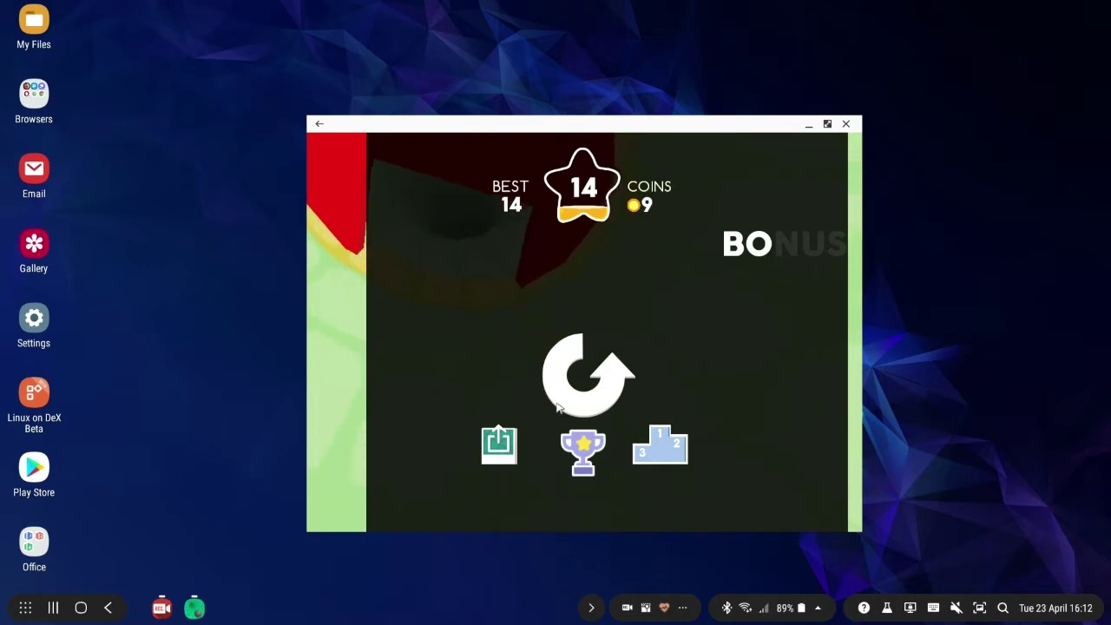
# Leave the game-over screen and begin a second Rotator round.
pyautogui.click(585, 400)
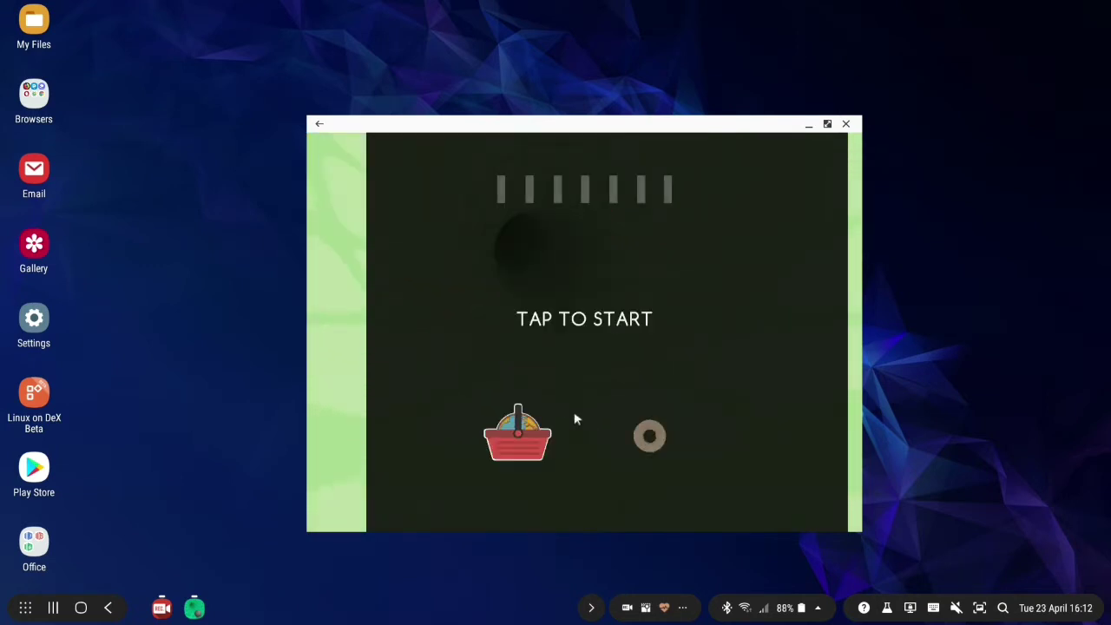
pyautogui.click(578, 333)
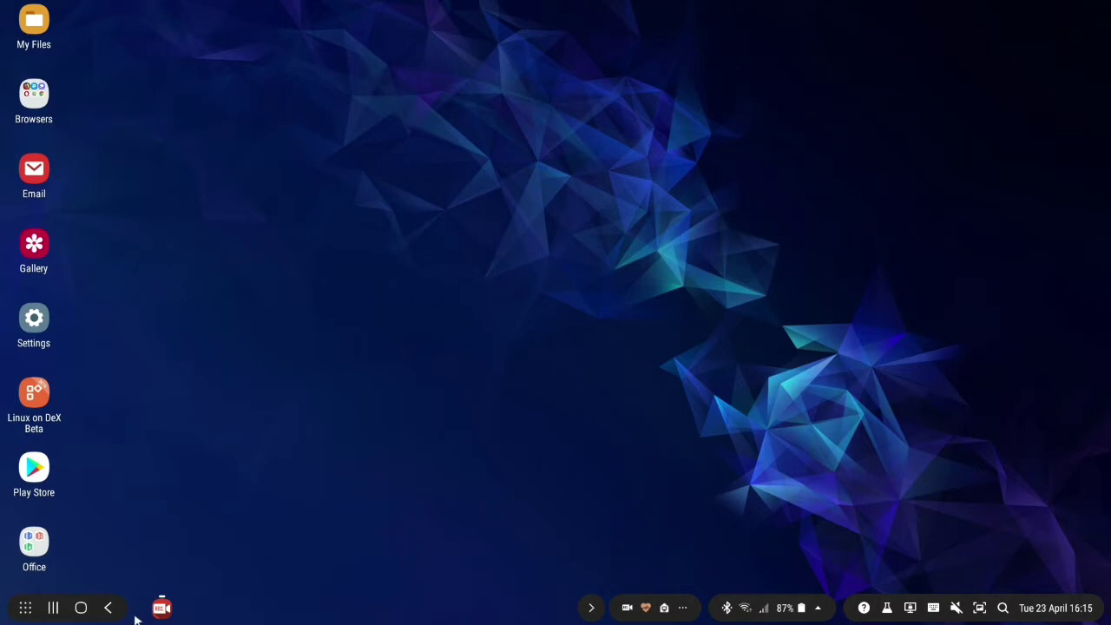
# Open the Rec. screen recorder and scroll its settings up to the 1920×1080 Size row.
pyautogui.click(157, 613)
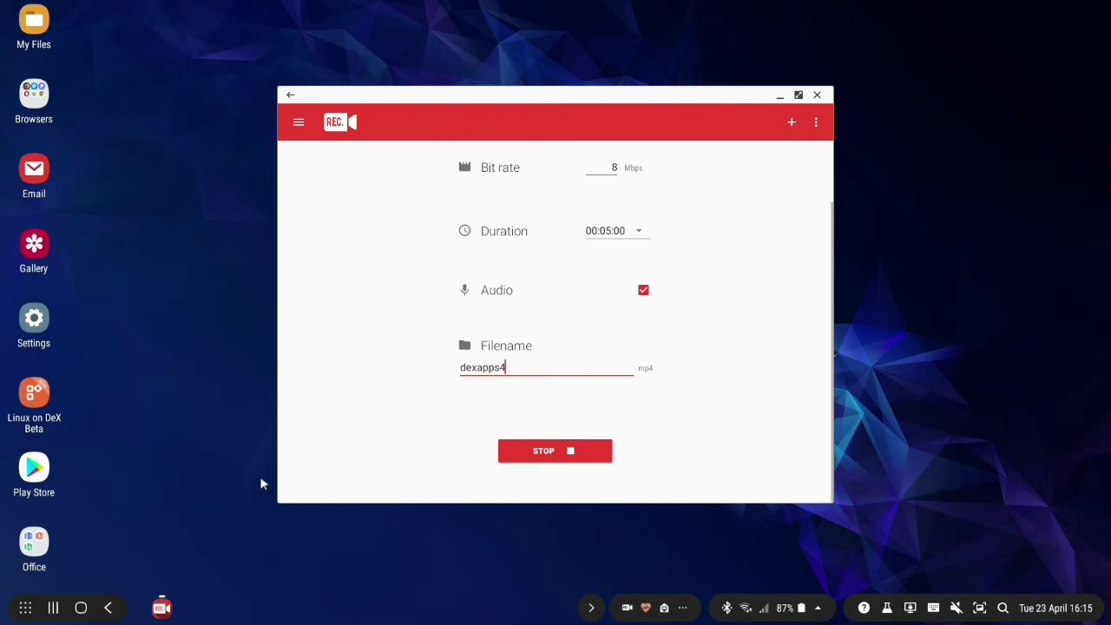
pyautogui.scroll(2, 282, 453)
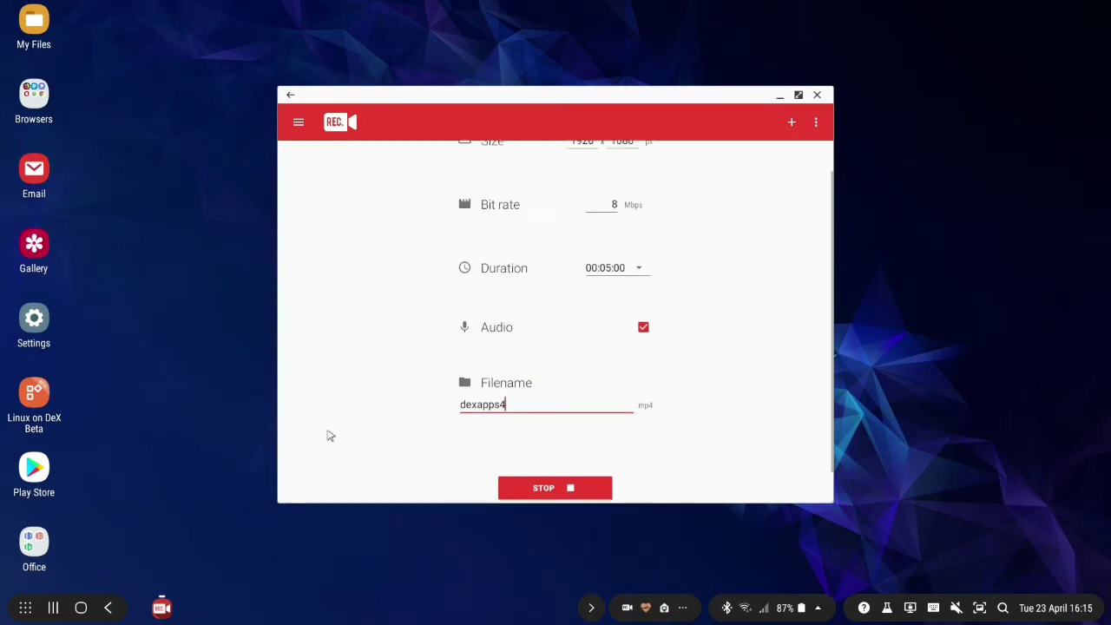
pyautogui.scroll(2, 330, 434)
pyautogui.scroll(-3, 330, 448)
pyautogui.scroll(3, 374, 404)
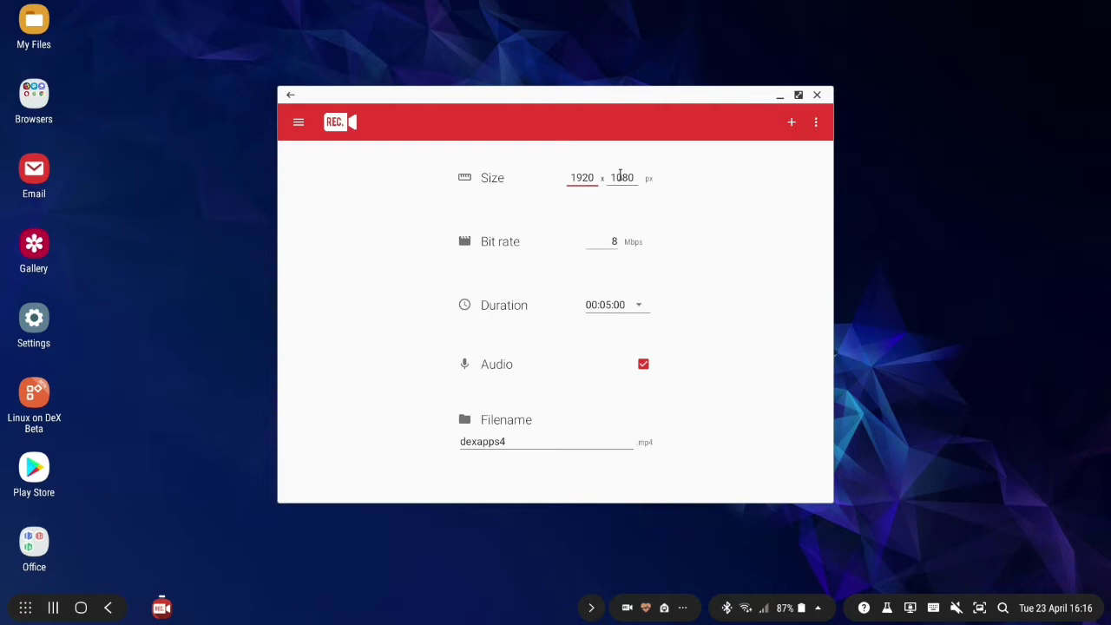
# Check the 1920 width and 1080 height fields and scroll through the Rec. settings.
pyautogui.click(620, 177)
pyautogui.click(595, 179)
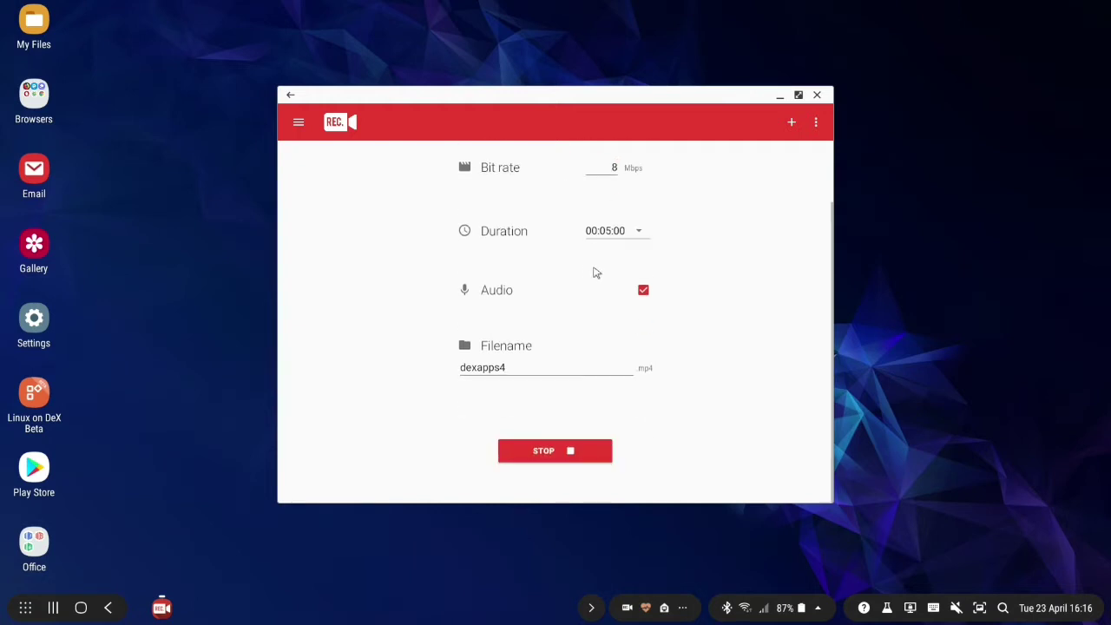
pyautogui.scroll(3, 595, 276)
pyautogui.scroll(-3, 597, 281)
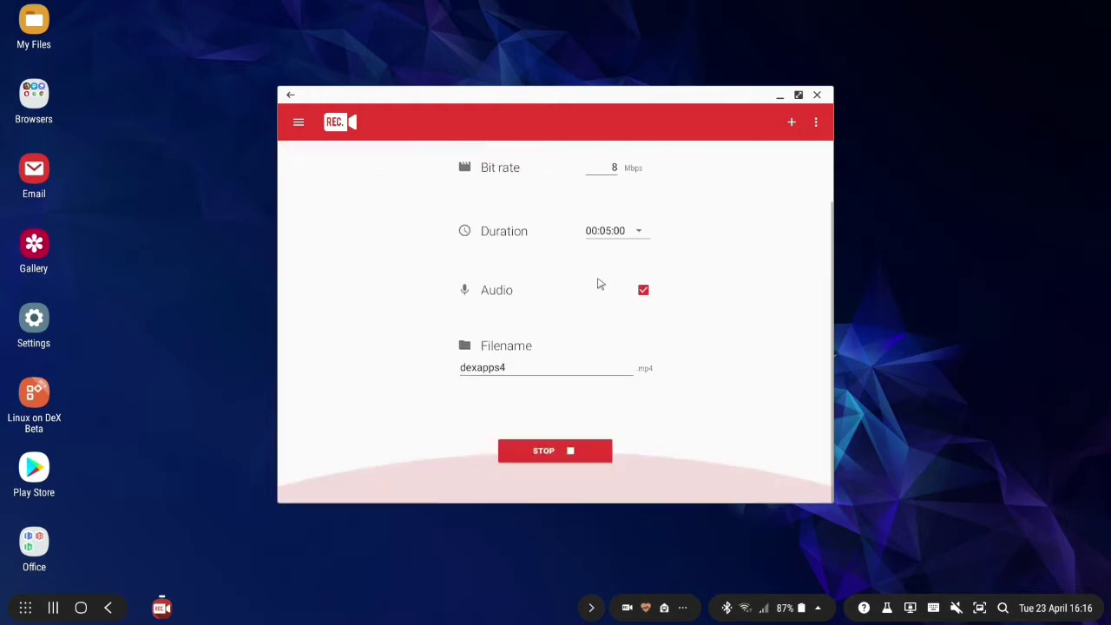
pyautogui.scroll(3, 588, 299)
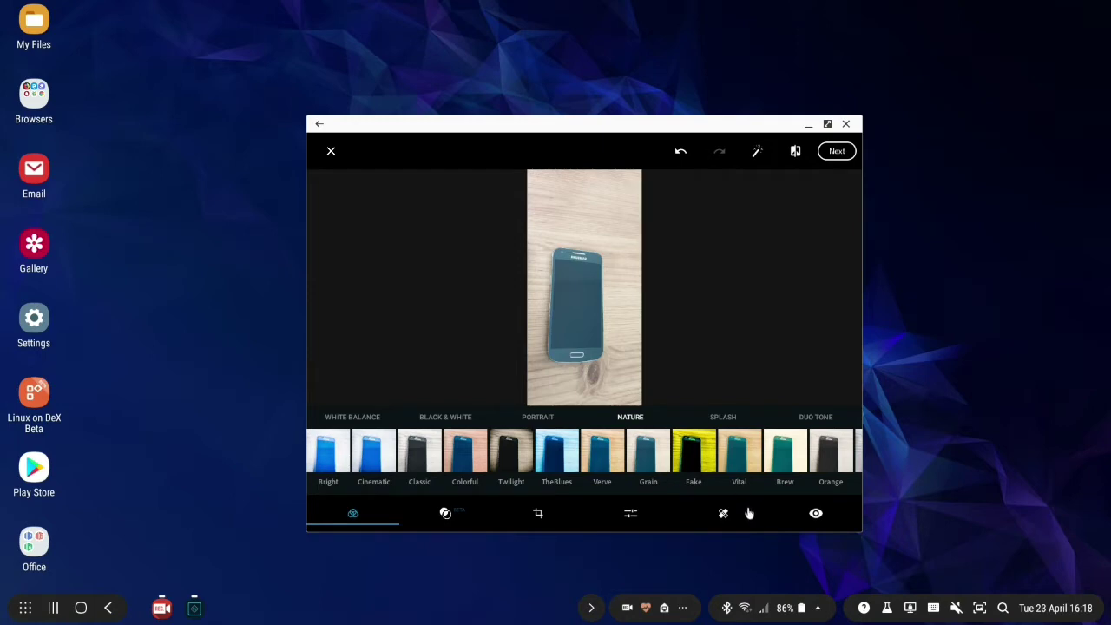
# Crop the photo tightly around the phone from the top-right and bottom-left corners.
pyautogui.click(540, 514)
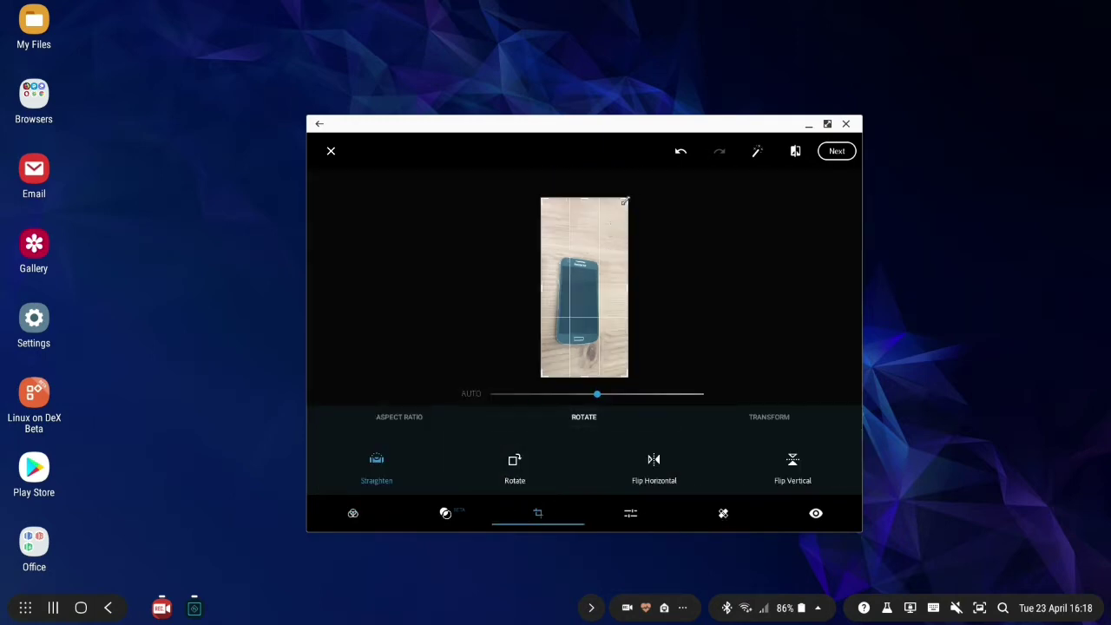
pyautogui.moveTo(624, 201); pyautogui.dragTo(605, 250)
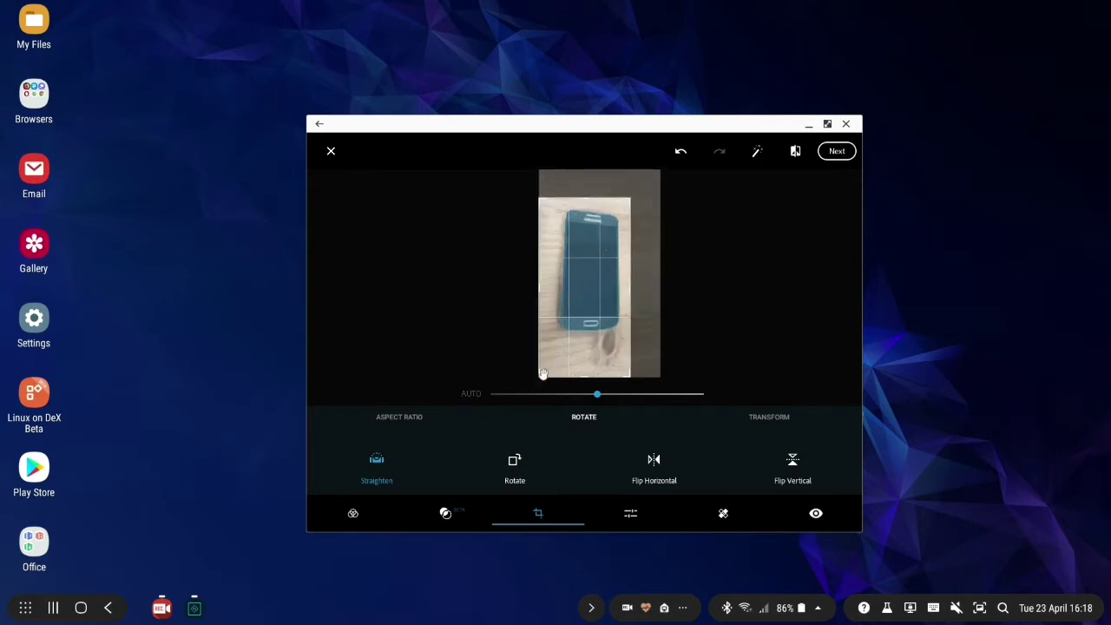
pyautogui.moveTo(543, 373); pyautogui.dragTo(549, 336)
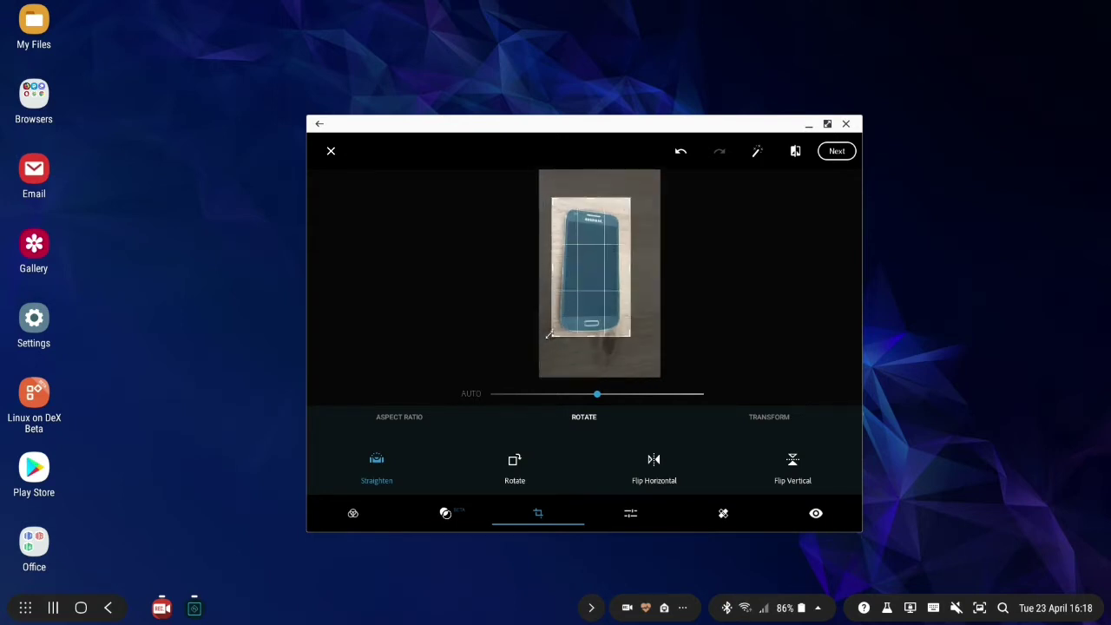
# Apply the Autumn look and flip the photo horizontally so SAMSUNG reads correctly.
pyautogui.click(369, 507)
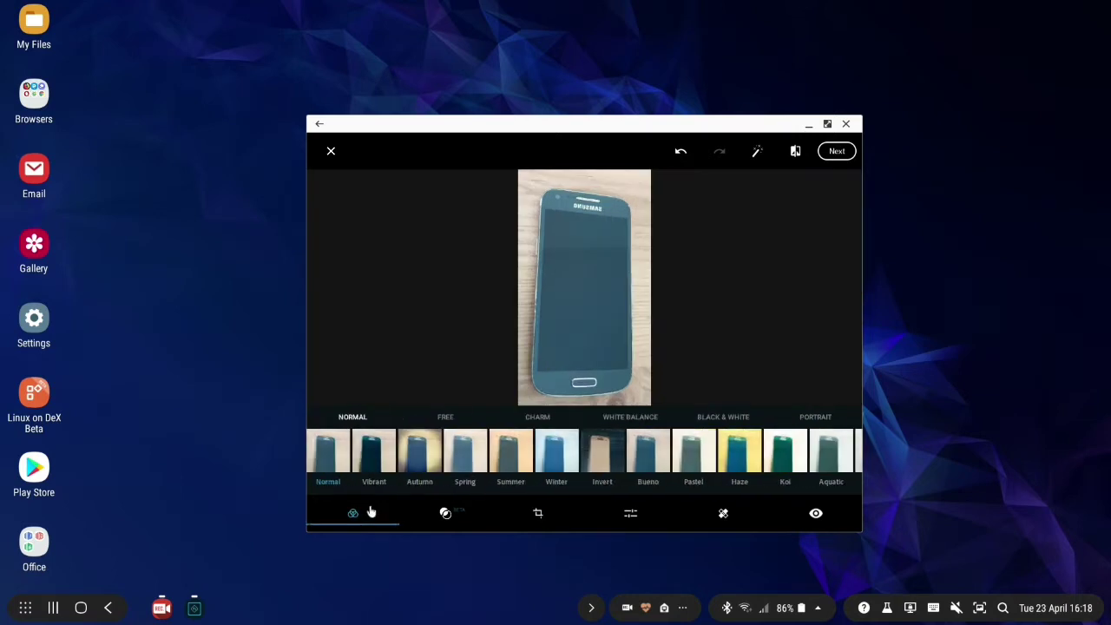
pyautogui.click(407, 460)
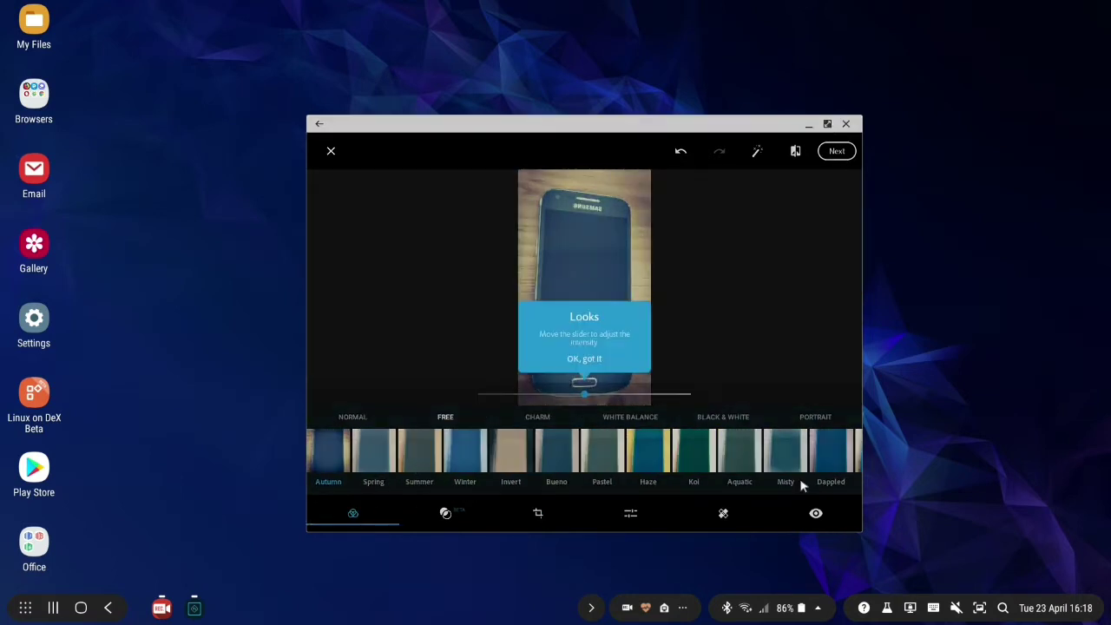
pyautogui.click(540, 513)
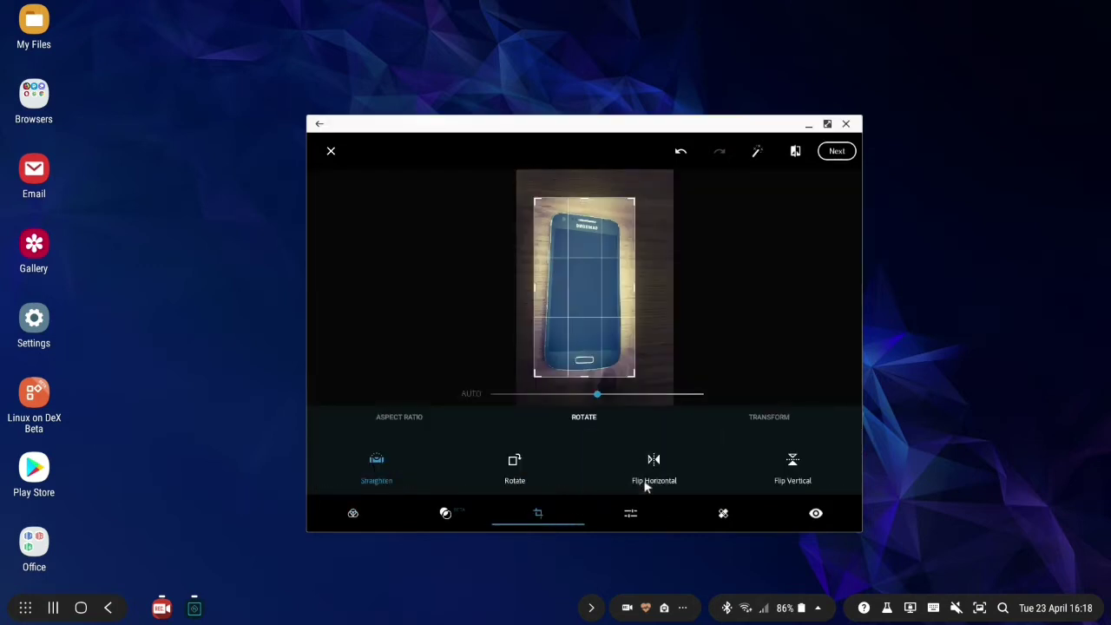
pyautogui.click(645, 486)
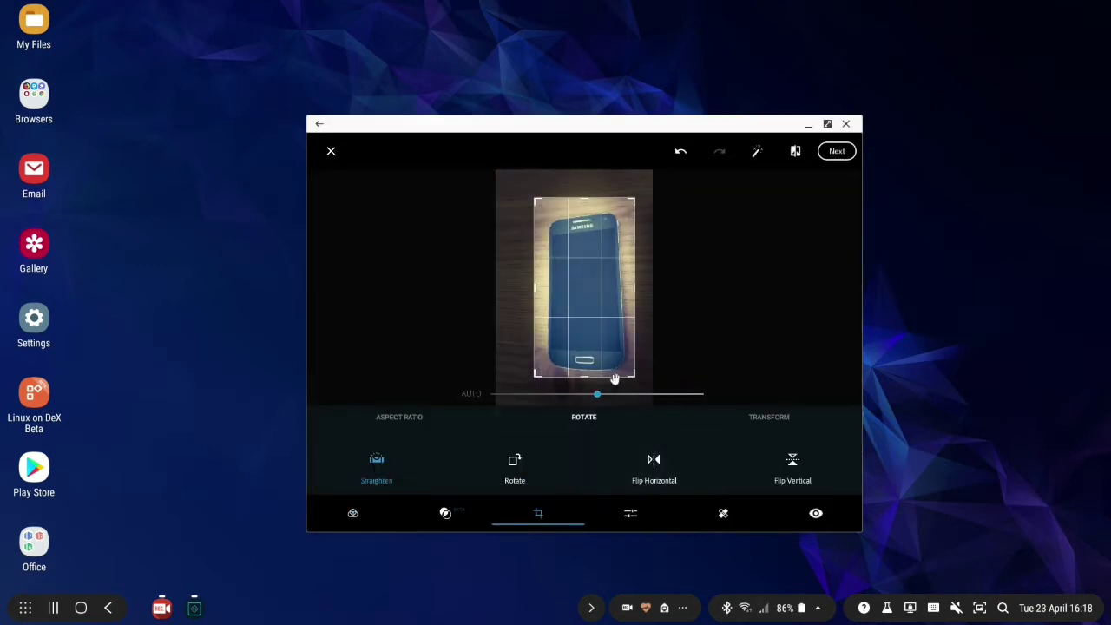
pyautogui.click(349, 518)
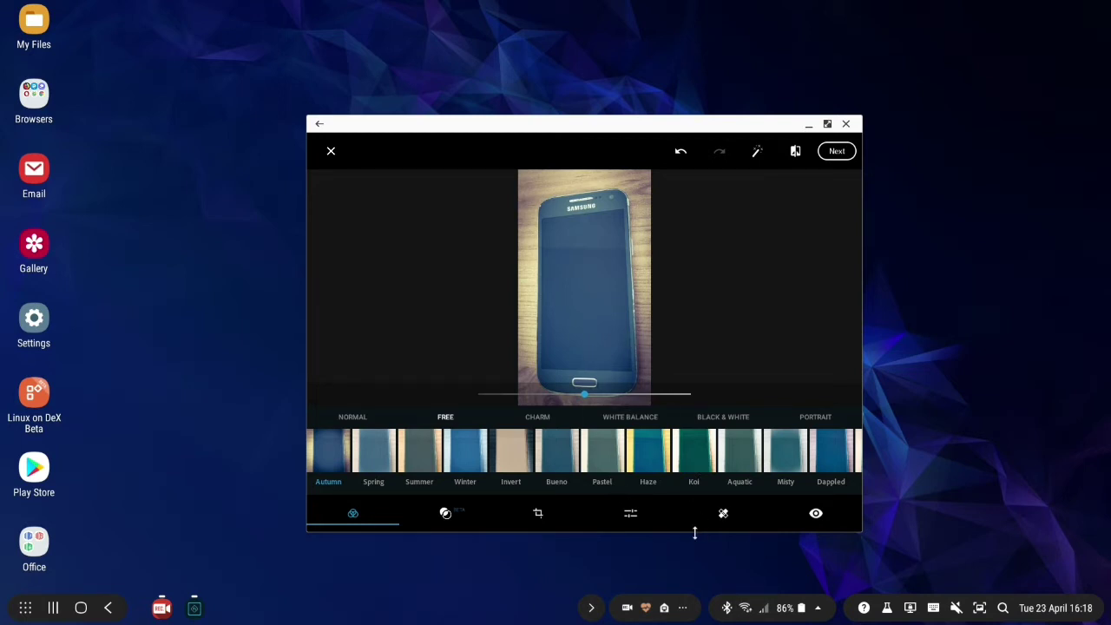
pyautogui.click(813, 519)
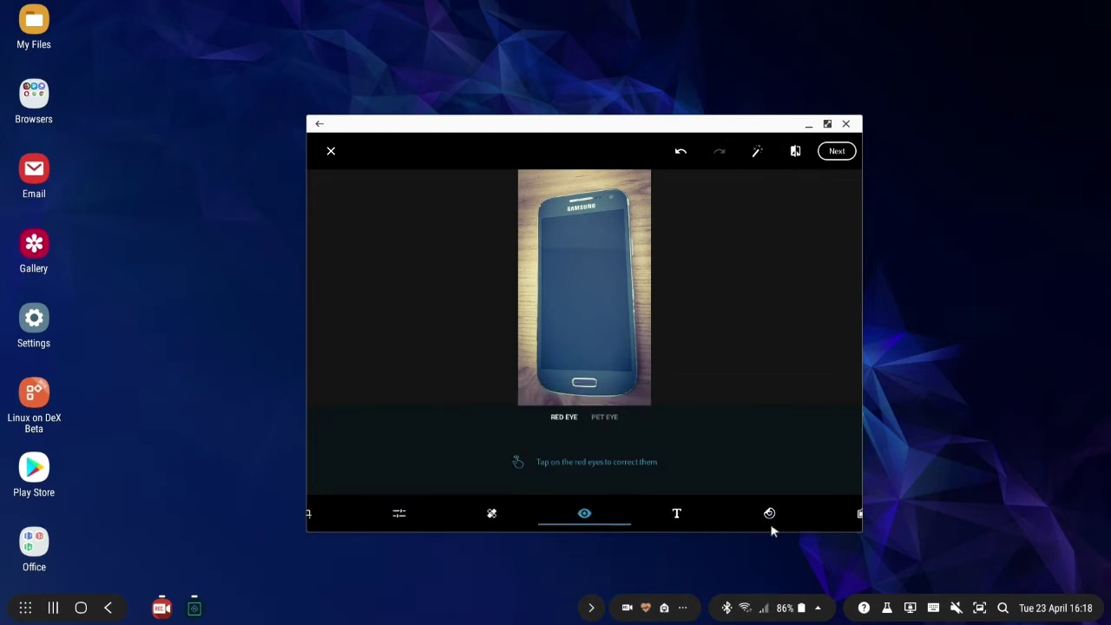
pyautogui.click(538, 518)
pyautogui.click(503, 517)
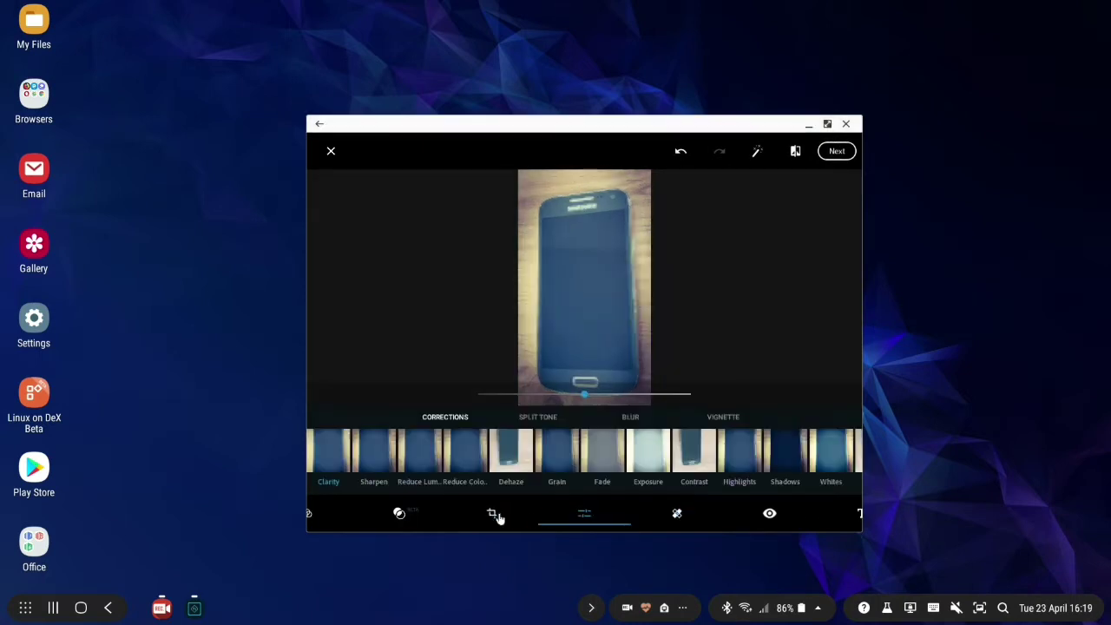
pyautogui.click(406, 513)
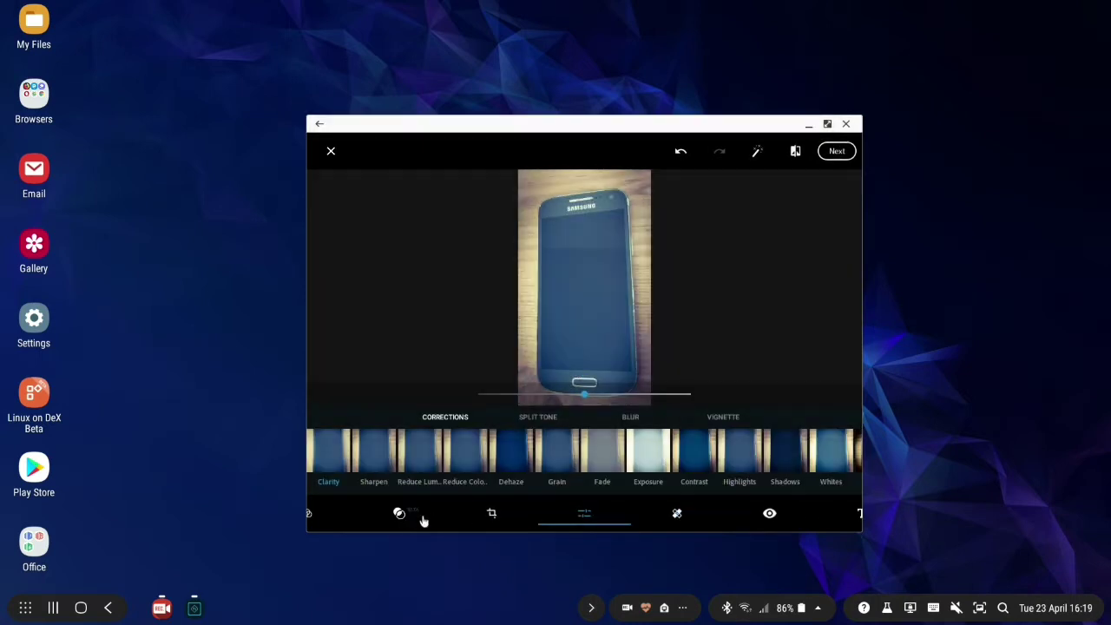
pyautogui.click(404, 458)
pyautogui.moveTo(402, 458)
pyautogui.mouseDown()
pyautogui.moveTo(365, 454)
pyautogui.moveTo(405, 471)
pyautogui.mouseUp()
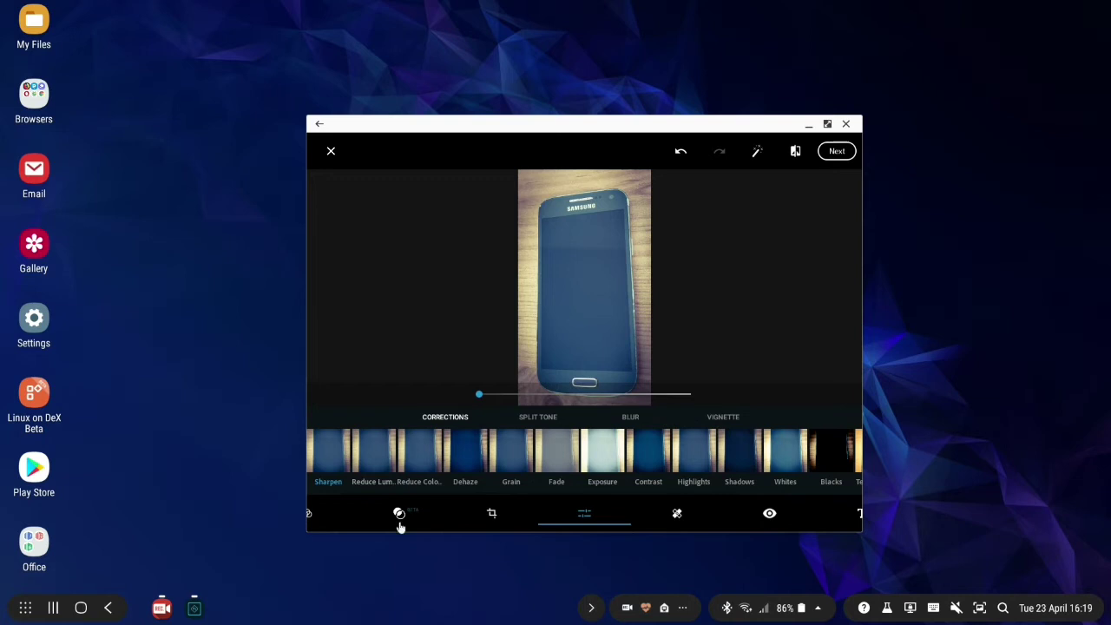
pyautogui.hscroll(-1, 337, 508)
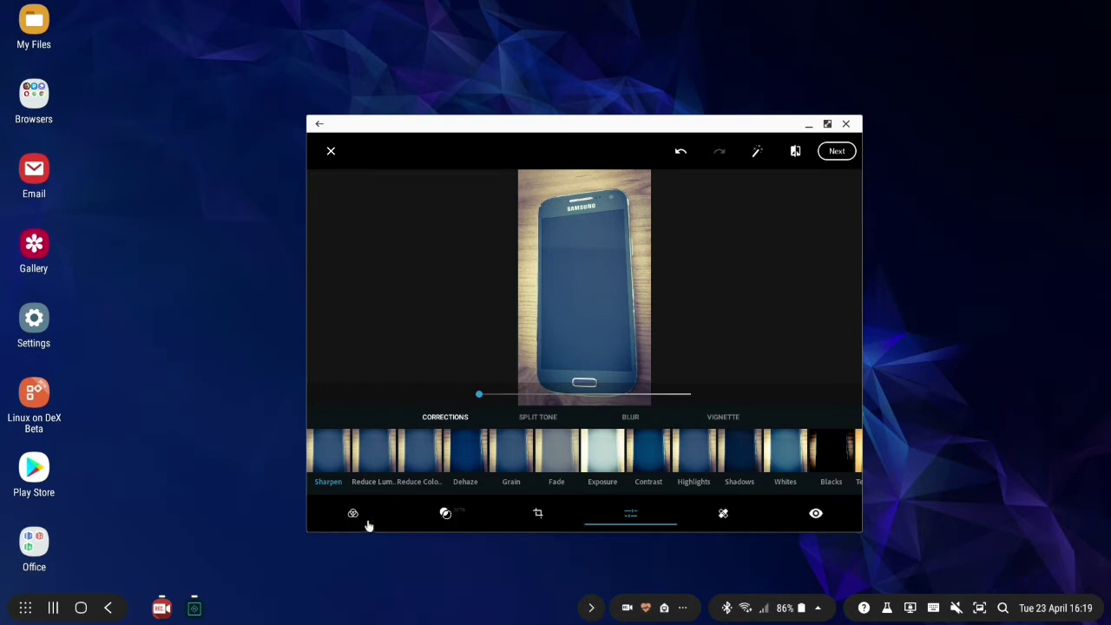
pyautogui.click(359, 512)
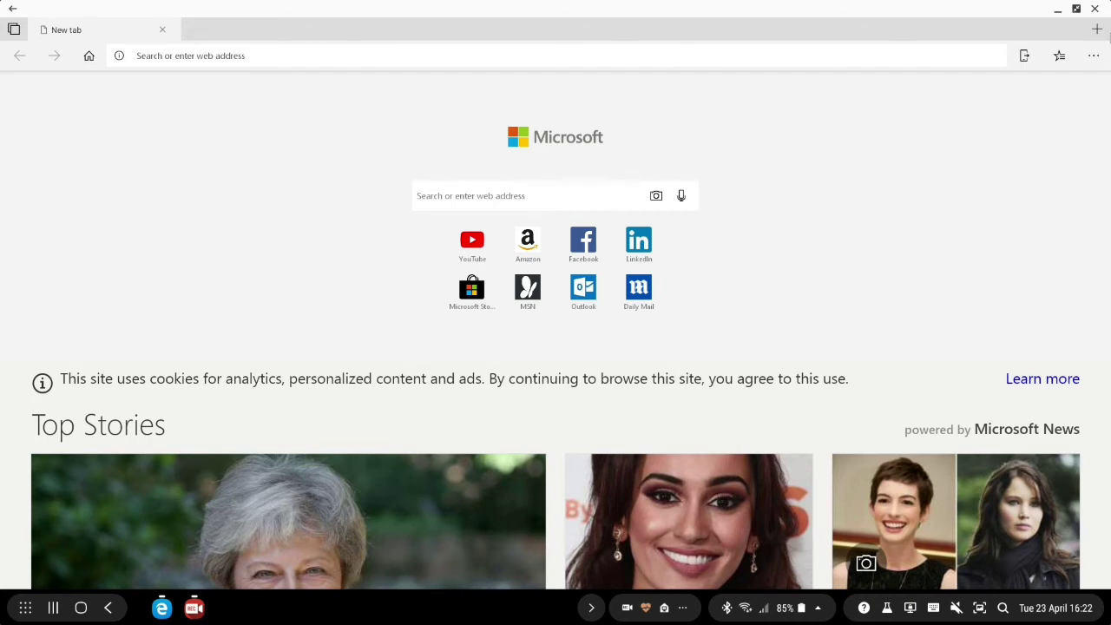
# Search Google for 'samsung dex' from the Edge address bar and review the results.
pyautogui.click(1092, 59)
pyautogui.click(913, 228)
pyautogui.click(538, 53)
pyautogui.write('samsung')
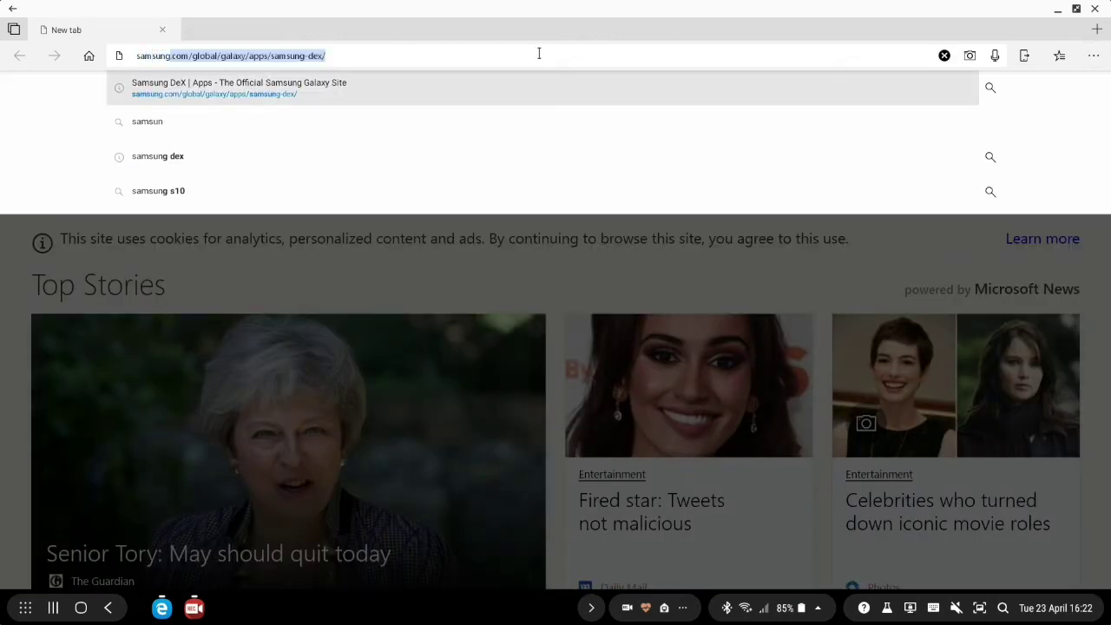
pyautogui.write(' dex')
pyautogui.press('Return')
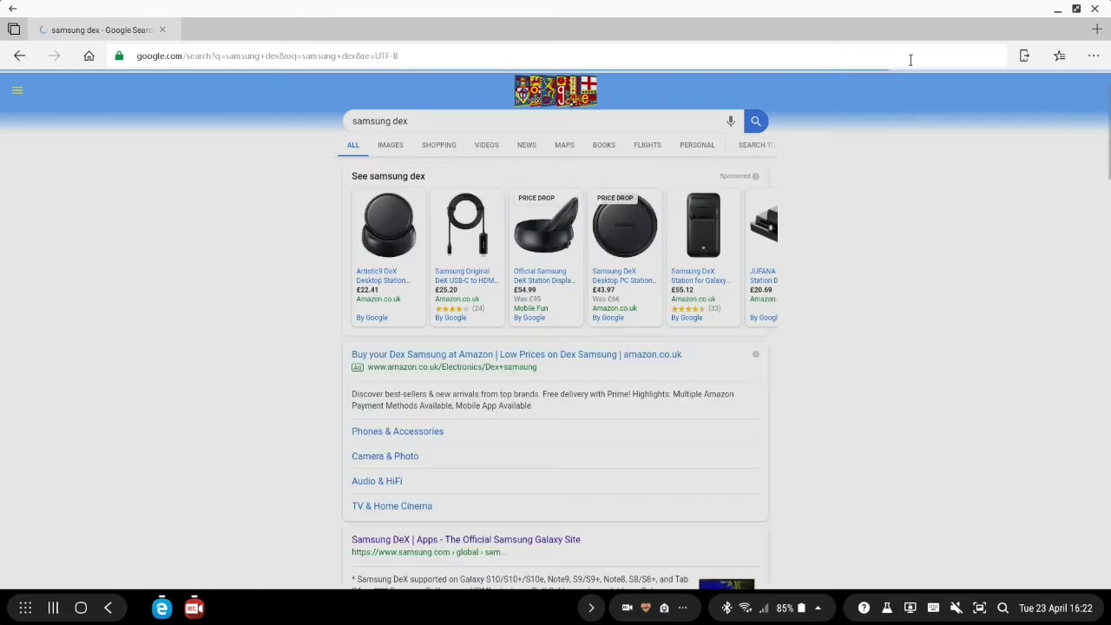
pyautogui.scroll(-5, 681, 224)
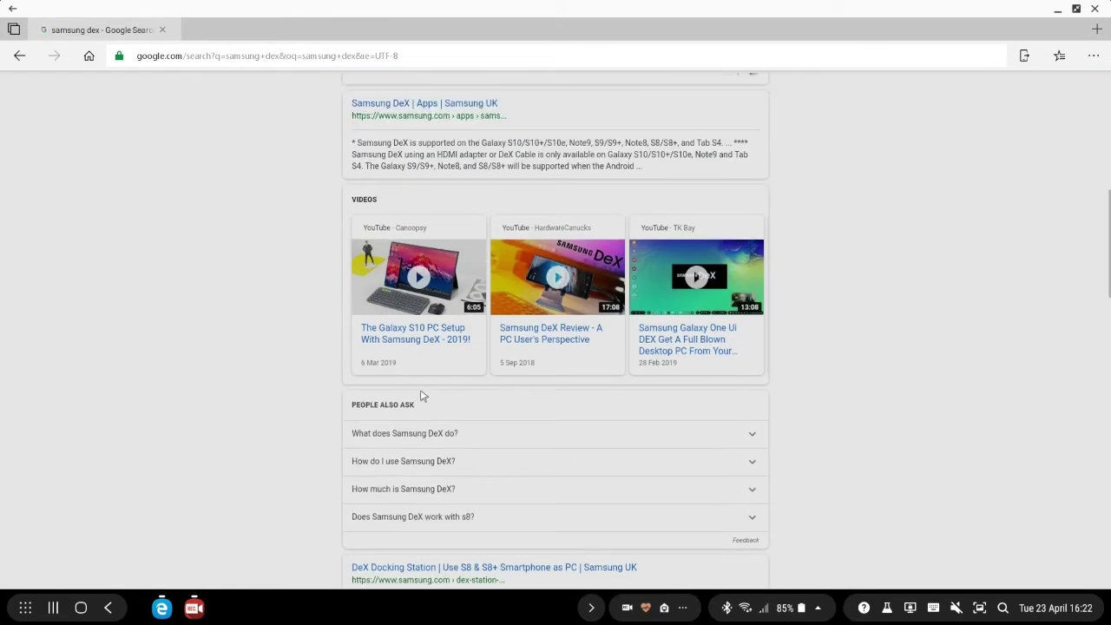
pyautogui.scroll(5, 422, 392)
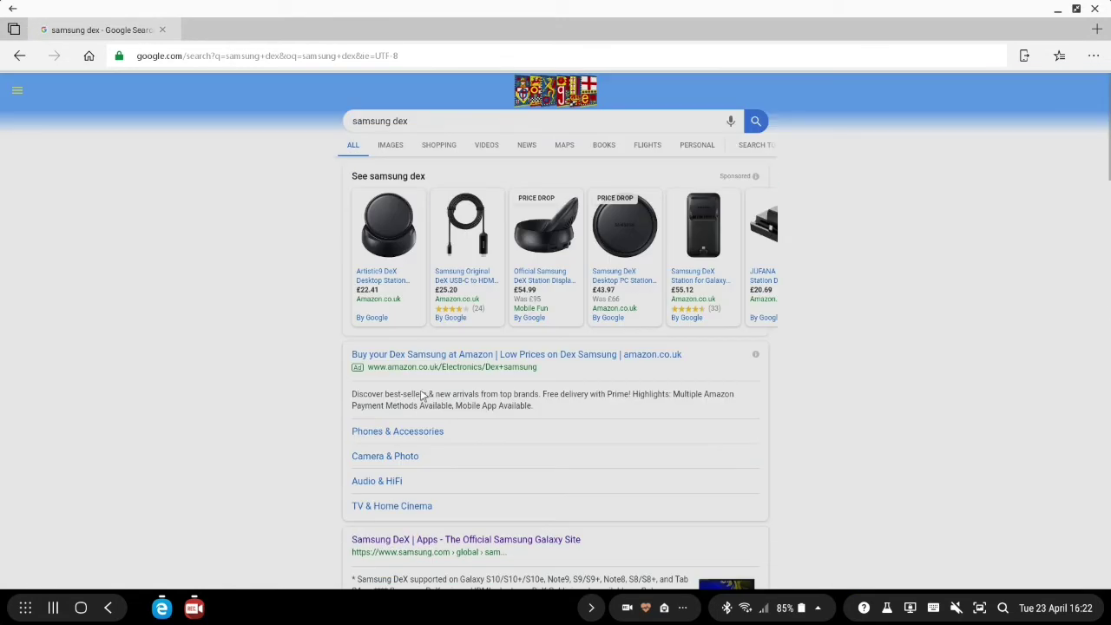
pyautogui.click(1093, 57)
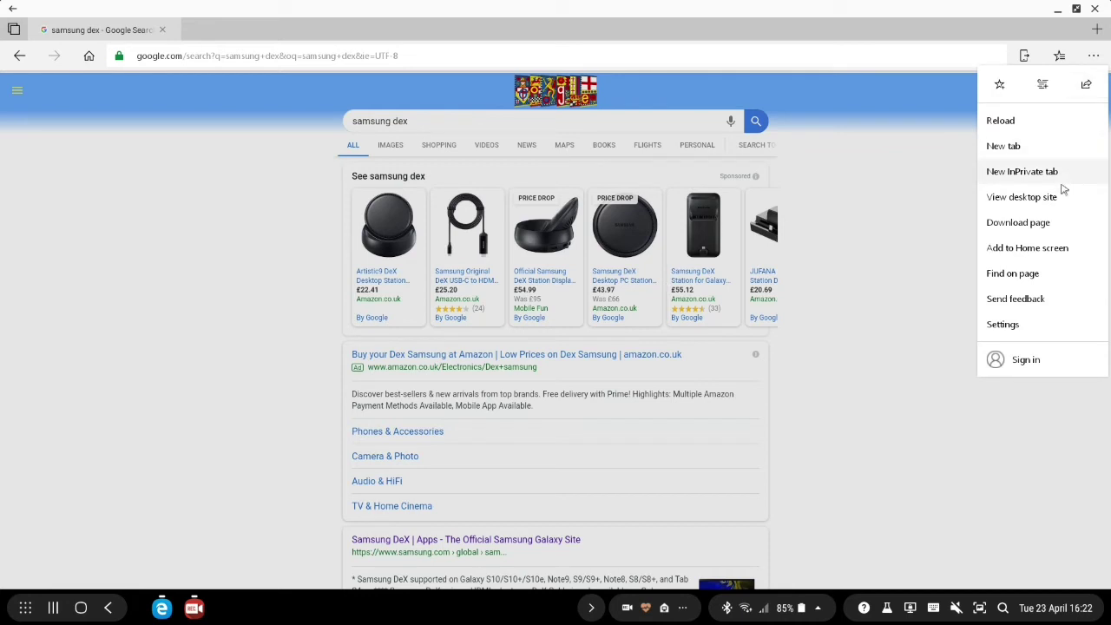
# Switch the first tab to the desktop site, then search 'samsung dex' in a new tab.
pyautogui.click(1024, 197)
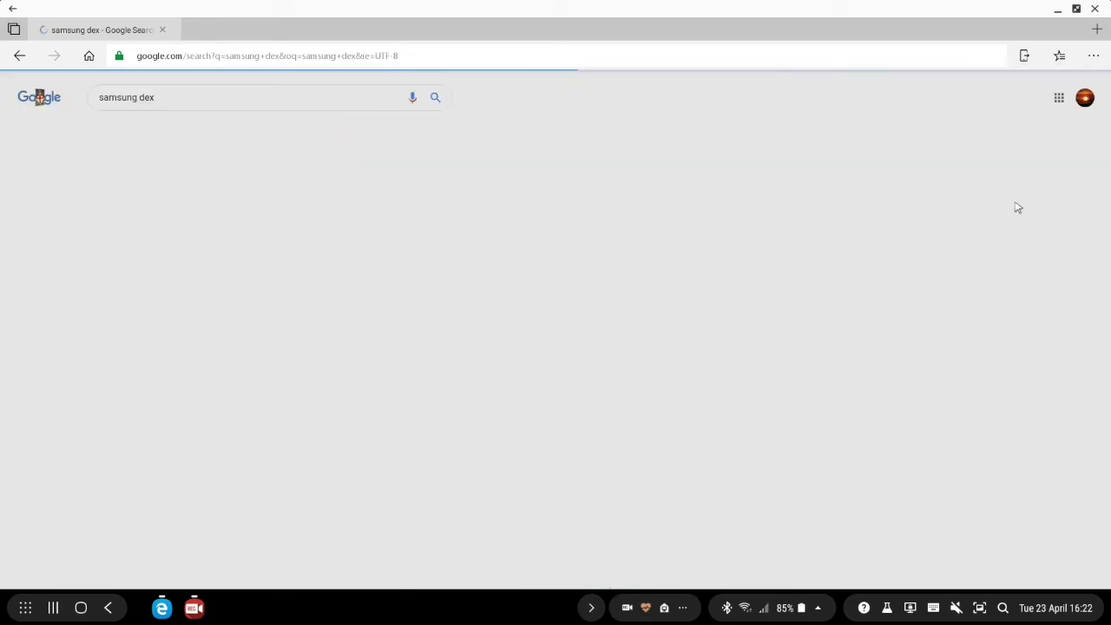
pyautogui.click(1097, 30)
pyautogui.write('samsung dex')
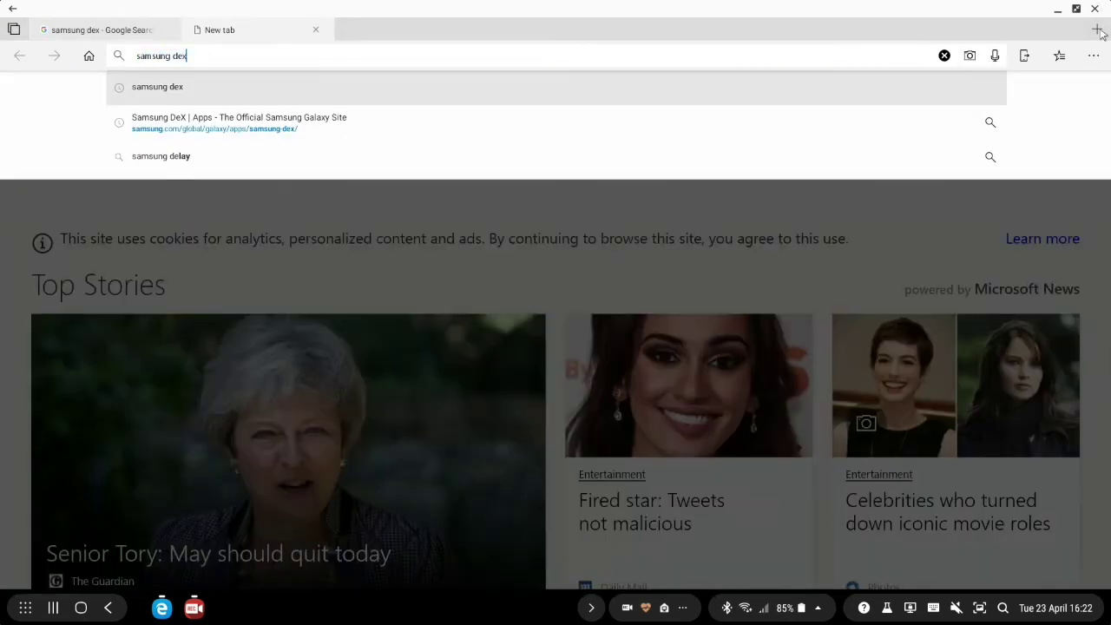
pyautogui.press('Return')
# Show the new tab's results as the desktop site and scroll through them.
pyautogui.click(1094, 55)
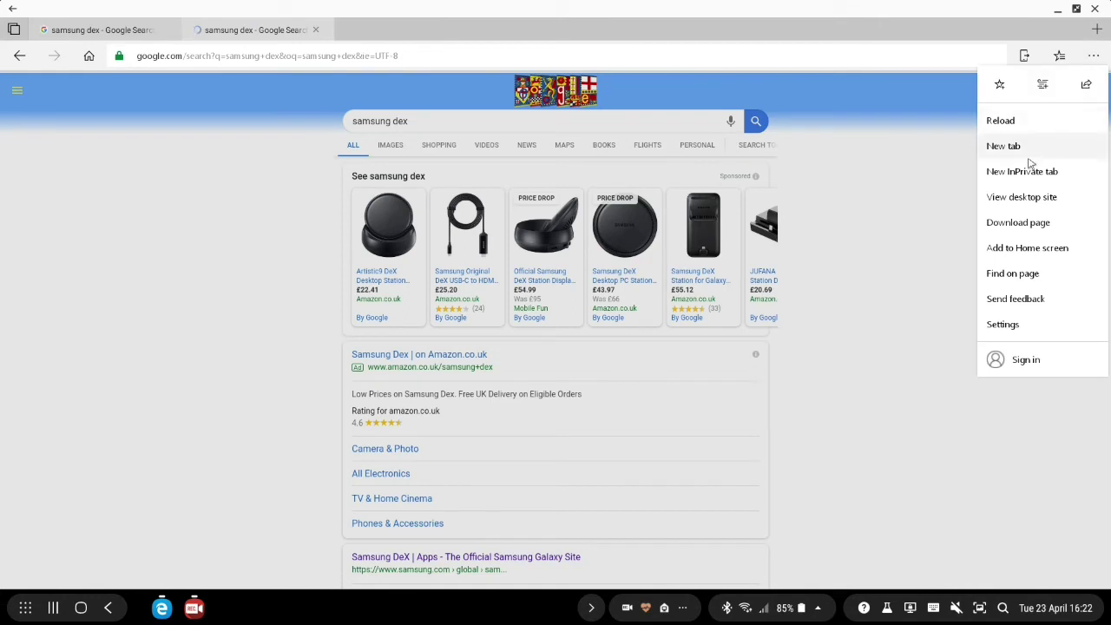
pyautogui.click(1033, 196)
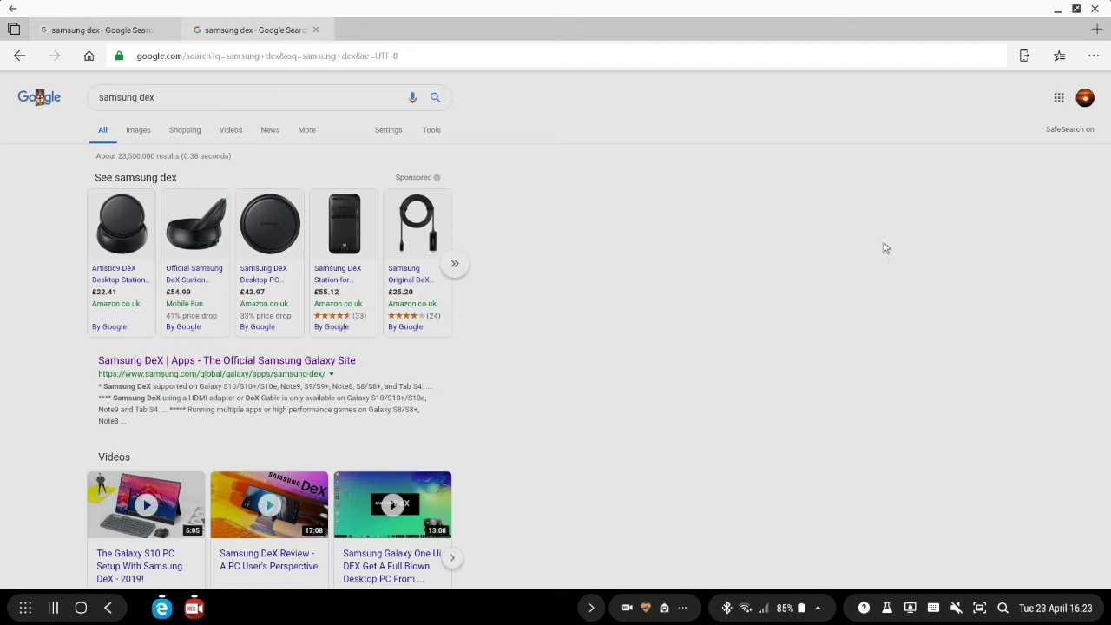
pyautogui.scroll(-2, 873, 243)
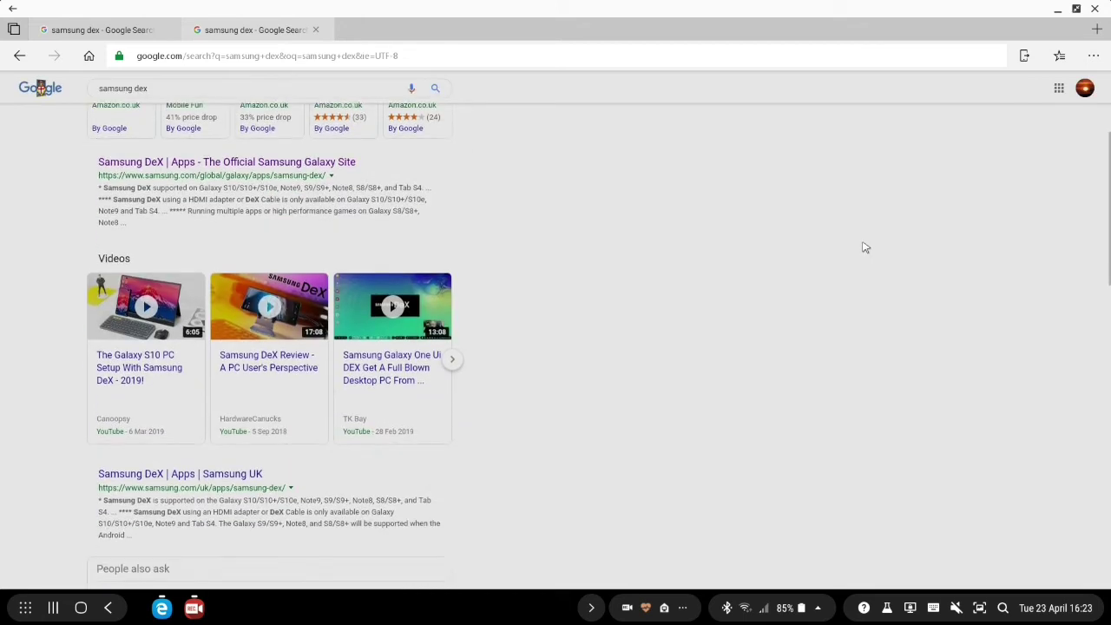
pyautogui.scroll(-3, 861, 235)
pyautogui.scroll(-1, 862, 235)
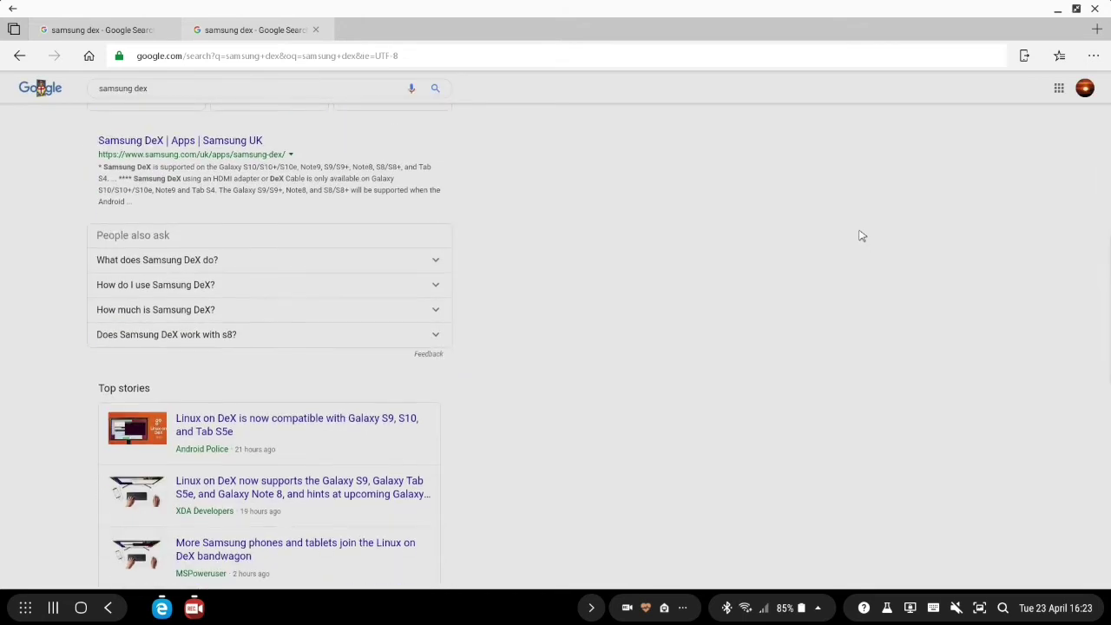
pyautogui.scroll(10, 857, 234)
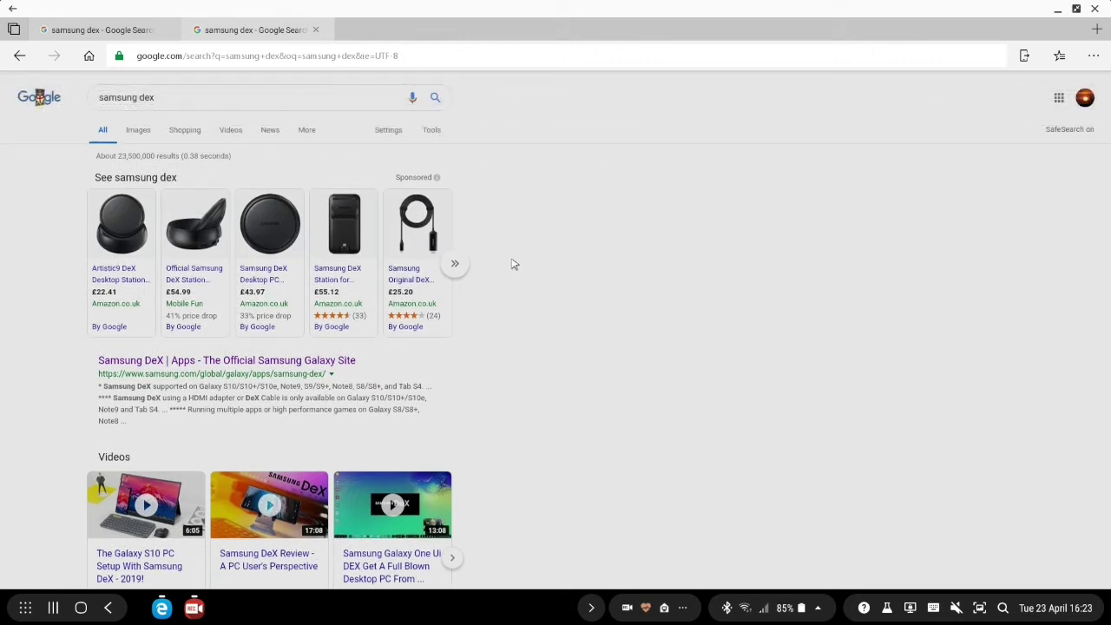
# Close the duplicate tab with Ctrl+W and scroll through the remaining samsung dex results.
pyautogui.hotkey('ctrl', 'w')
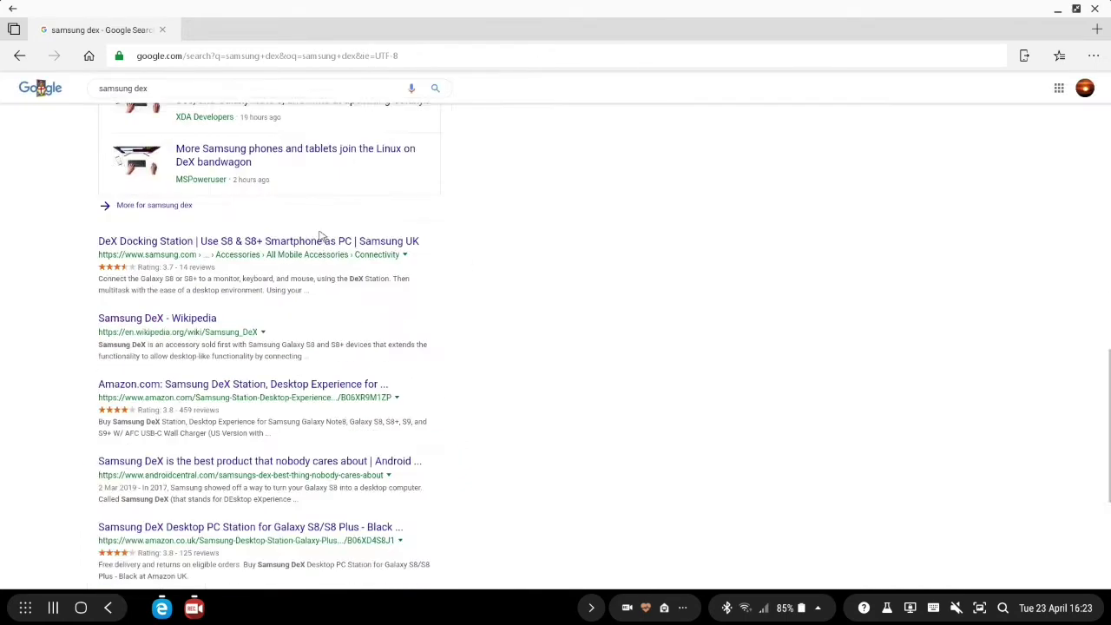
pyautogui.scroll(6, 318, 234)
pyautogui.scroll(4, 316, 231)
pyautogui.scroll(-10, 316, 231)
pyautogui.scroll(5, 315, 233)
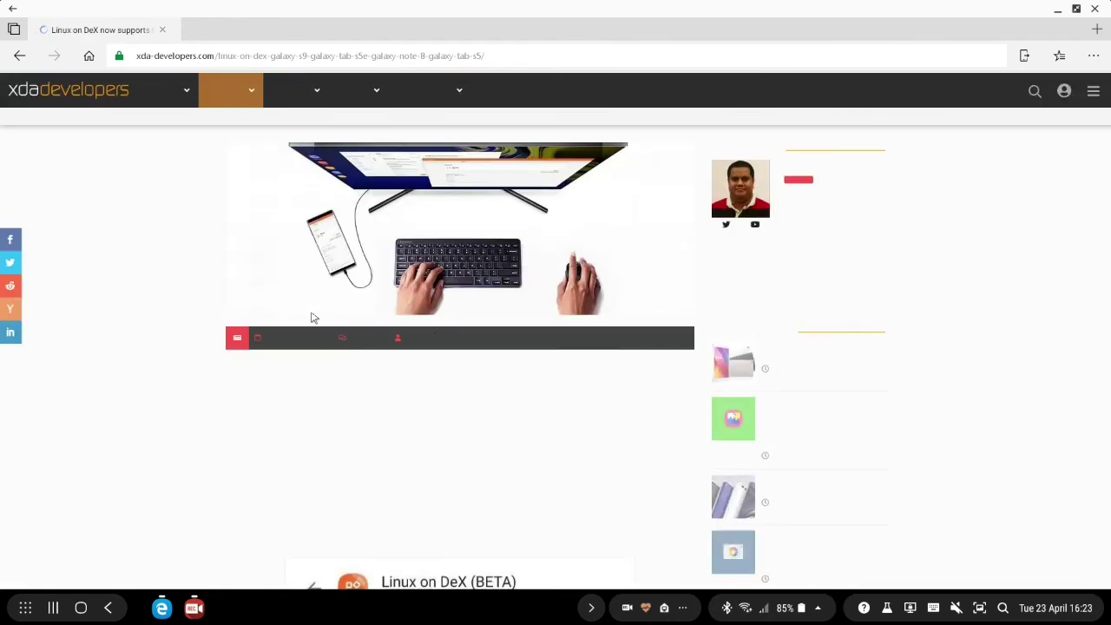
# Scroll down and back up through the XDA Linux on DeX Galaxy S9 article in Edge.
pyautogui.scroll(-3, 639, 330)
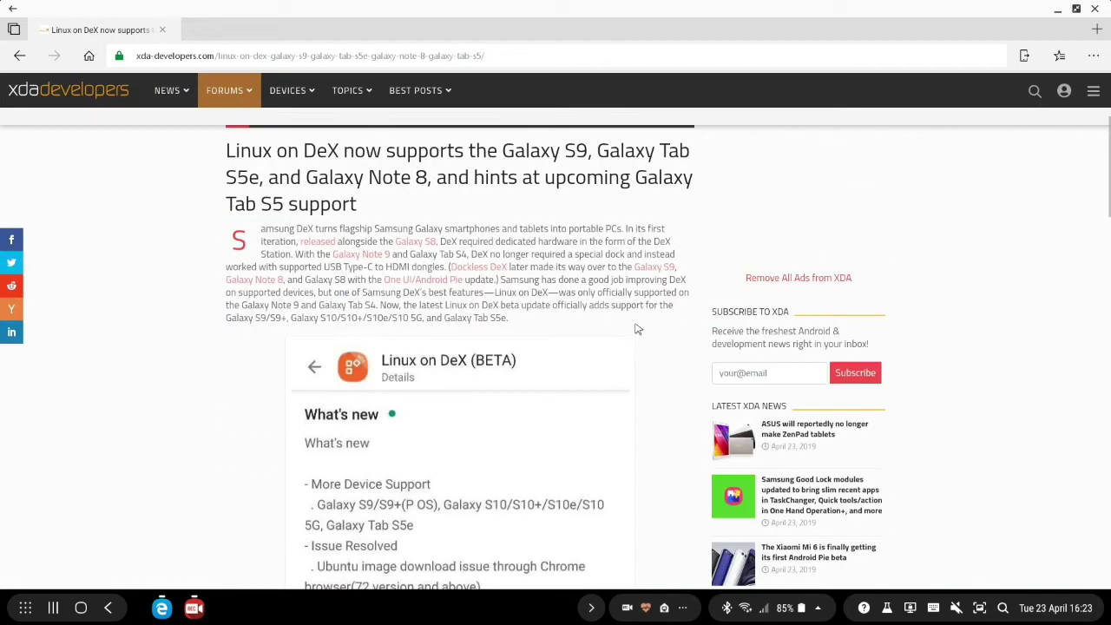
pyautogui.scroll(-2, 622, 322)
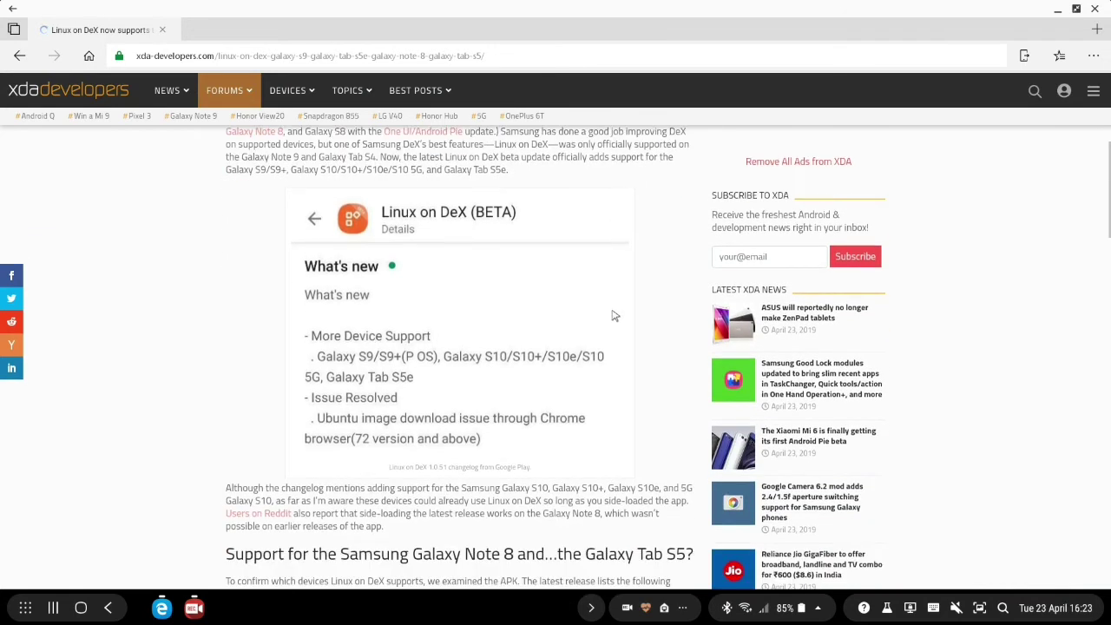
pyautogui.scroll(-3, 613, 315)
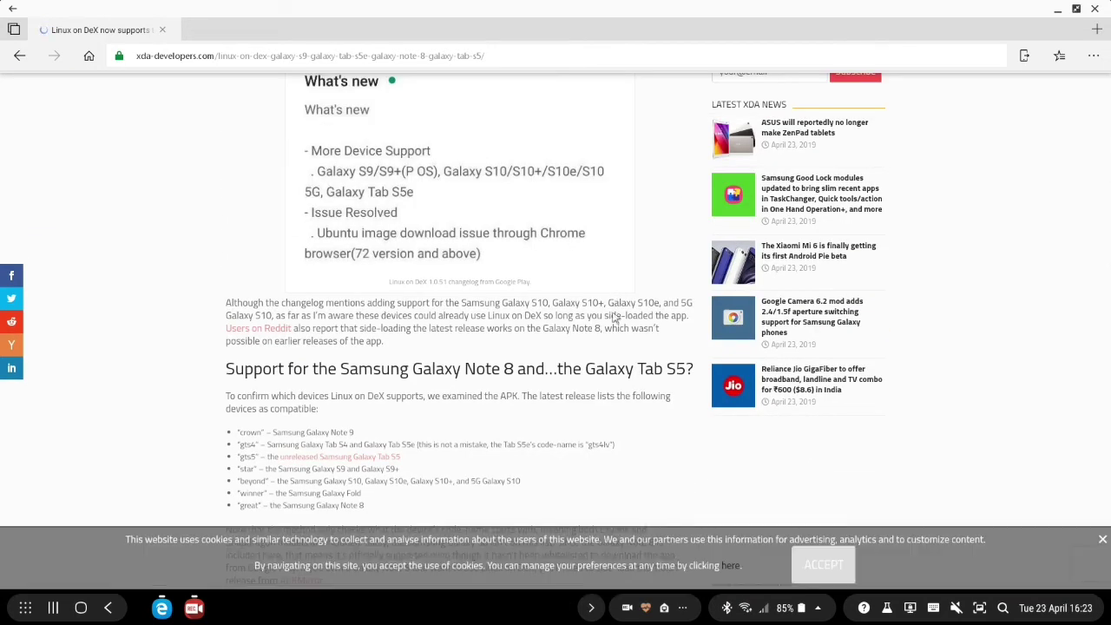
pyautogui.scroll(-3, 549, 203)
pyautogui.scroll(2, 536, 224)
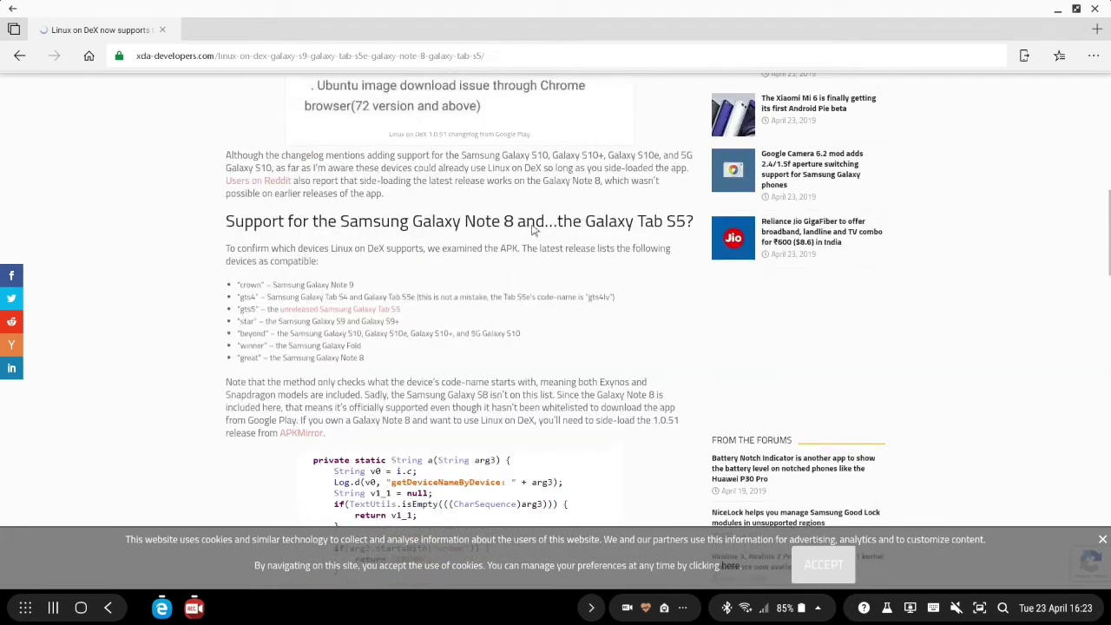
pyautogui.scroll(5, 543, 207)
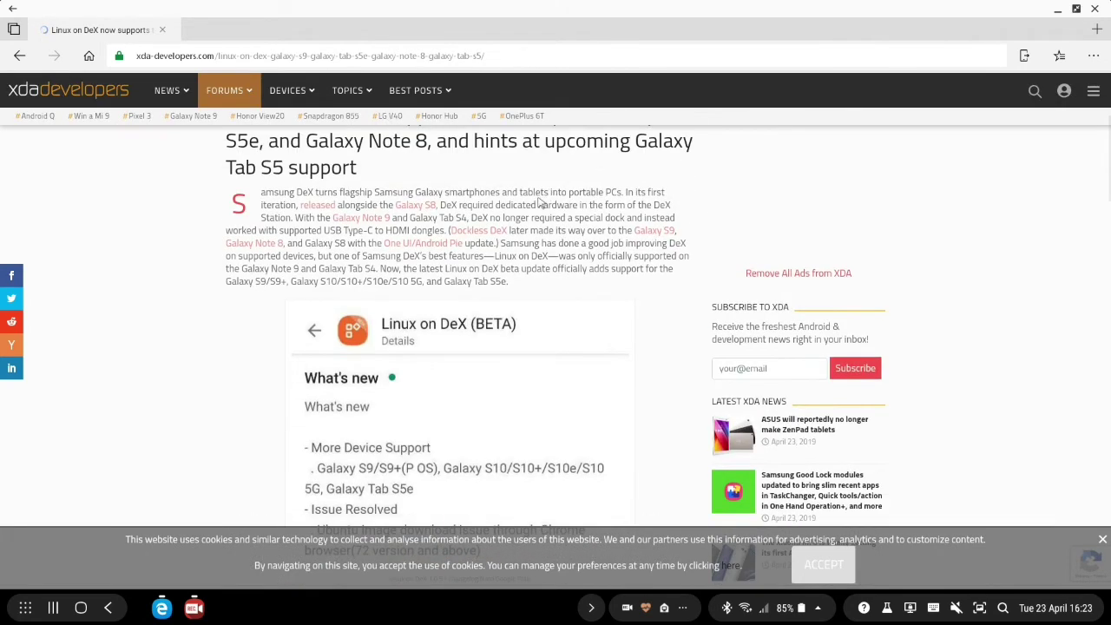
pyautogui.scroll(2, 538, 204)
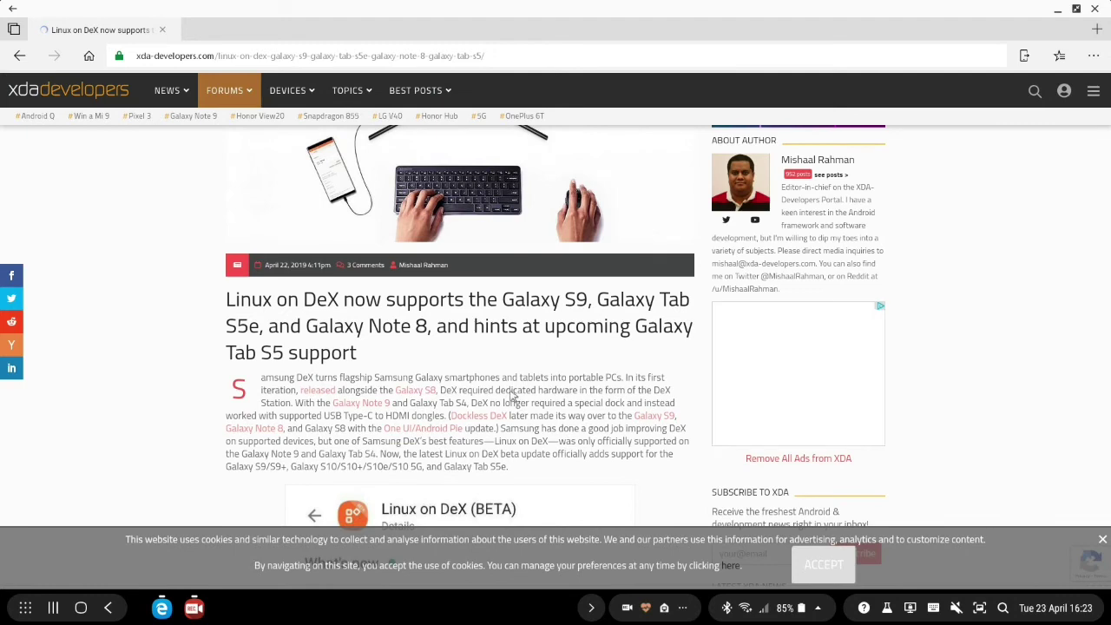